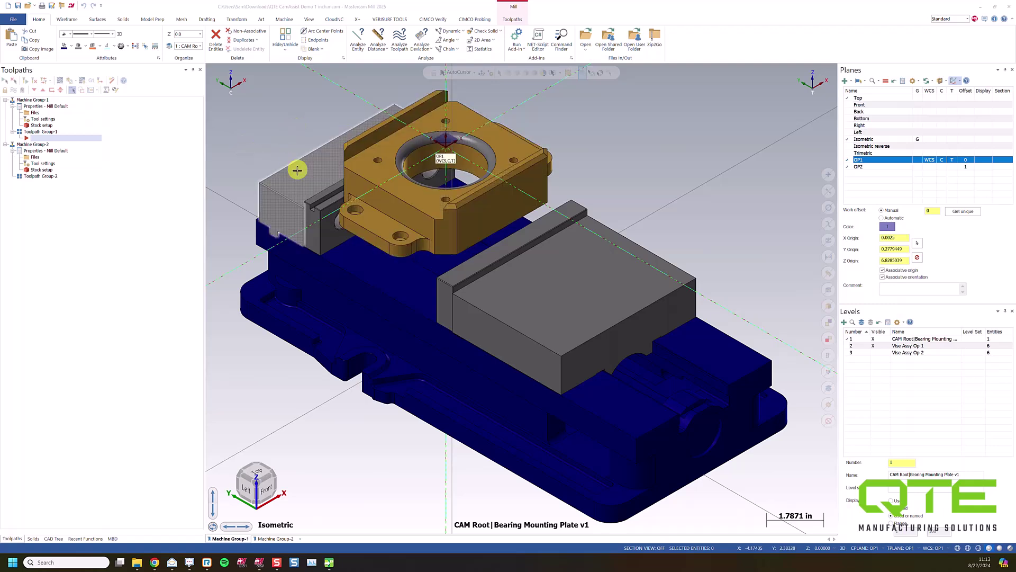
View the part and vise setup of Machine Group-2, and return to the Machine Group-1 setup
{"action": "mouse_move", "coordinate": [297, 168]}
{"action": "middle_mouse_down"}
{"action": "mouse_move", "coordinate": [288, 168]}
{"action": "mouse_move", "coordinate": [290, 185]}
{"action": "middle_mouse_up"}
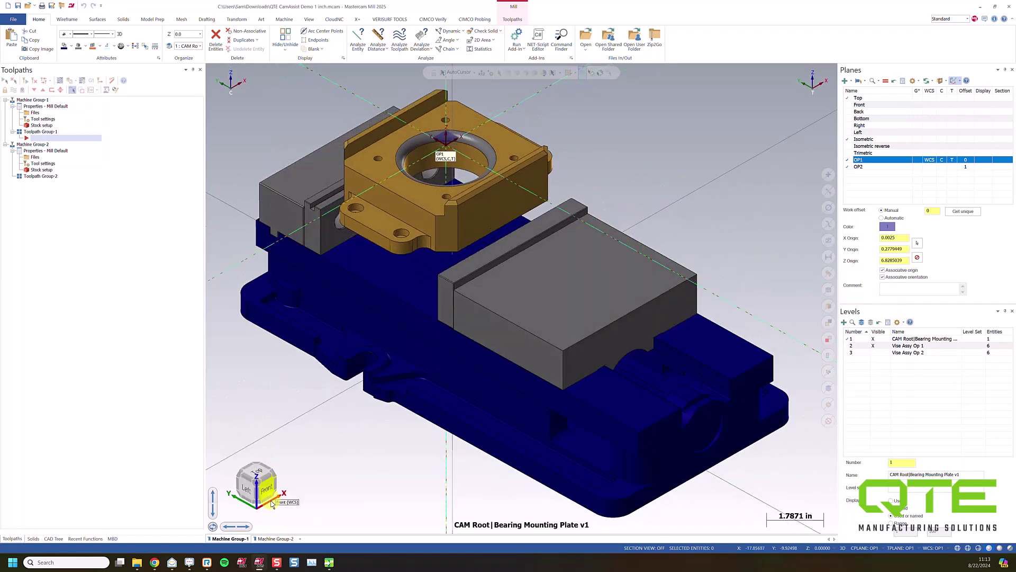
{"action": "left_click", "coordinate": [276, 539]}
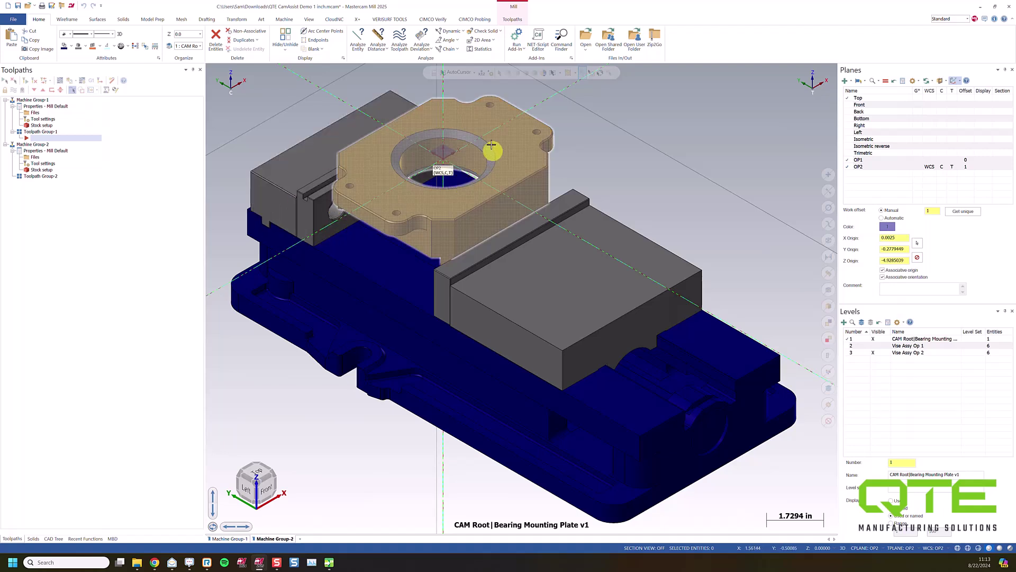
{"action": "left_click", "coordinate": [241, 539]}
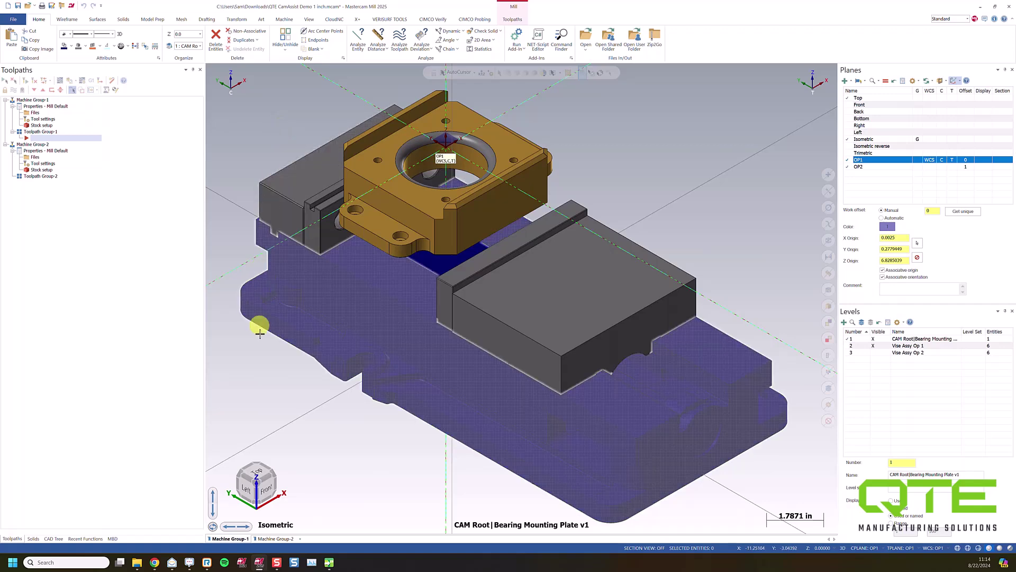
Switch to Mastercam 2025 Tool Manager and examine tool 22106's definition, its assembly and its flat and wall finishing cut parameters
{"action": "left_click", "coordinate": [331, 561]}
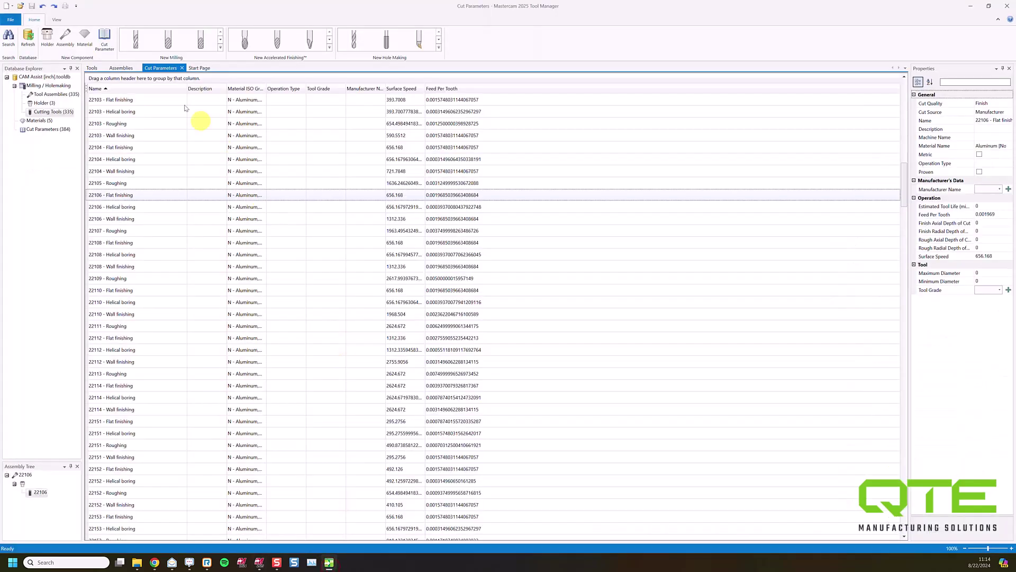
{"action": "left_click", "coordinate": [93, 68]}
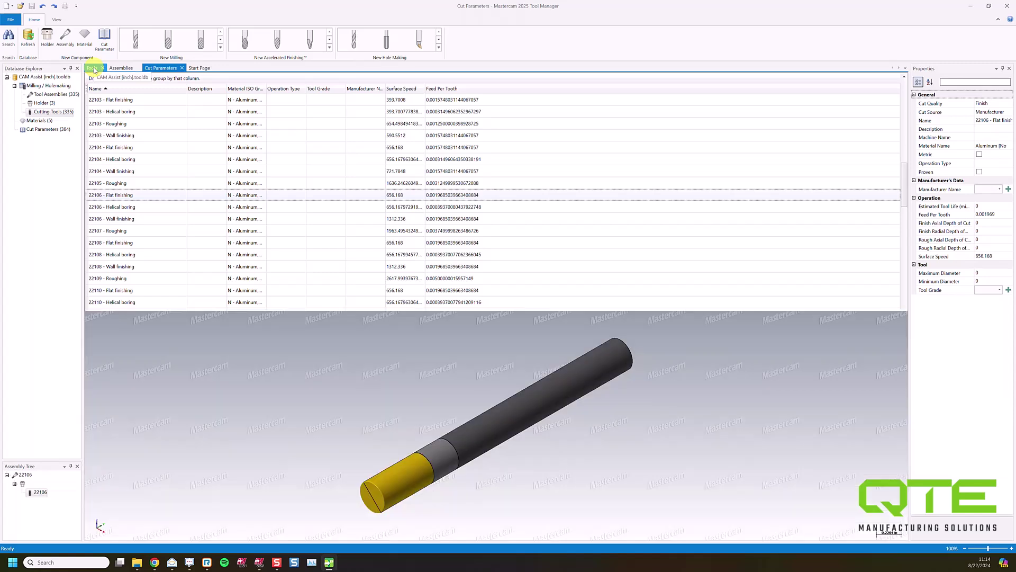
{"action": "left_click", "coordinate": [122, 68]}
{"action": "left_click", "coordinate": [168, 69]}
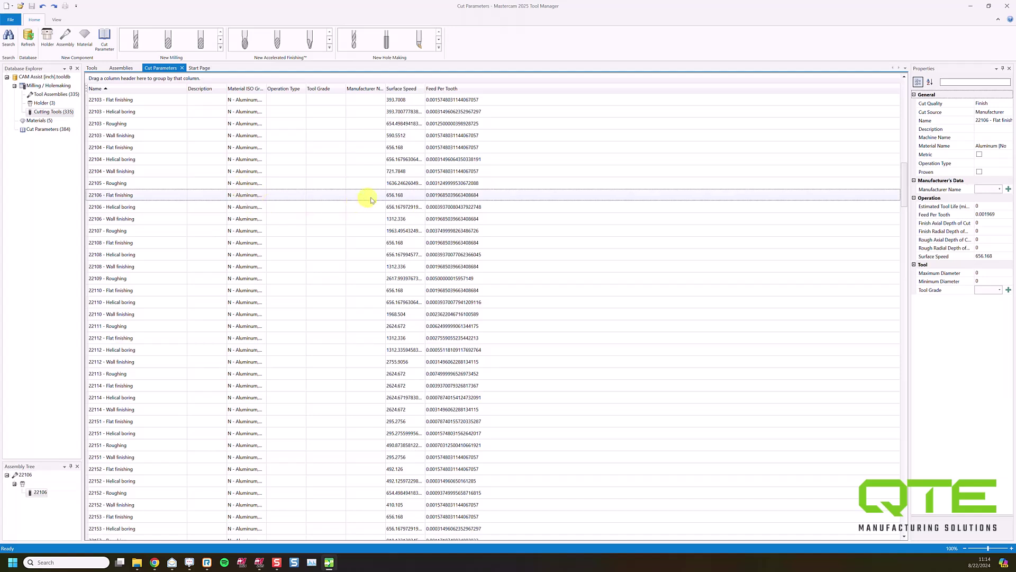
{"action": "left_click", "coordinate": [93, 68]}
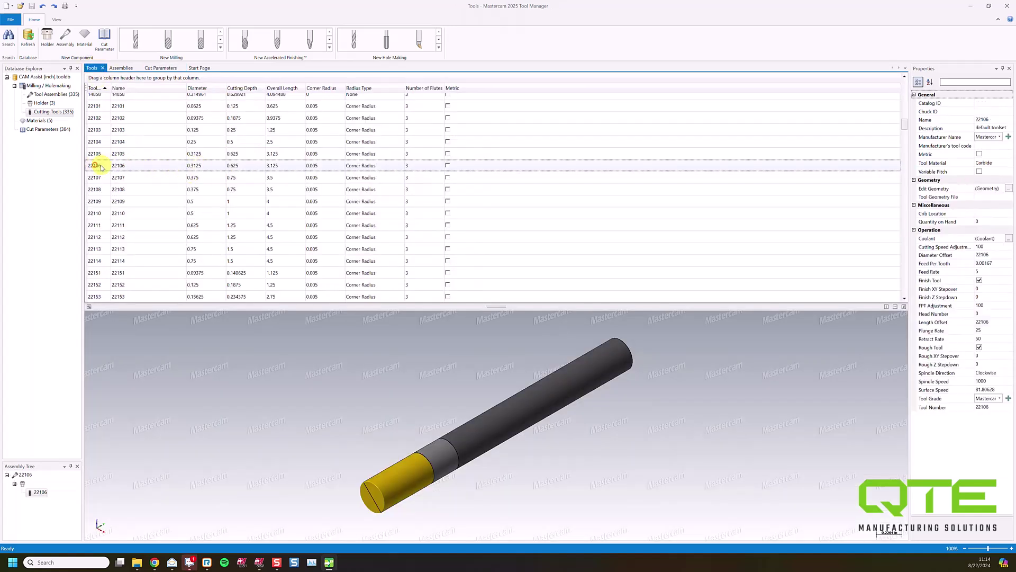
{"action": "left_click", "coordinate": [129, 71]}
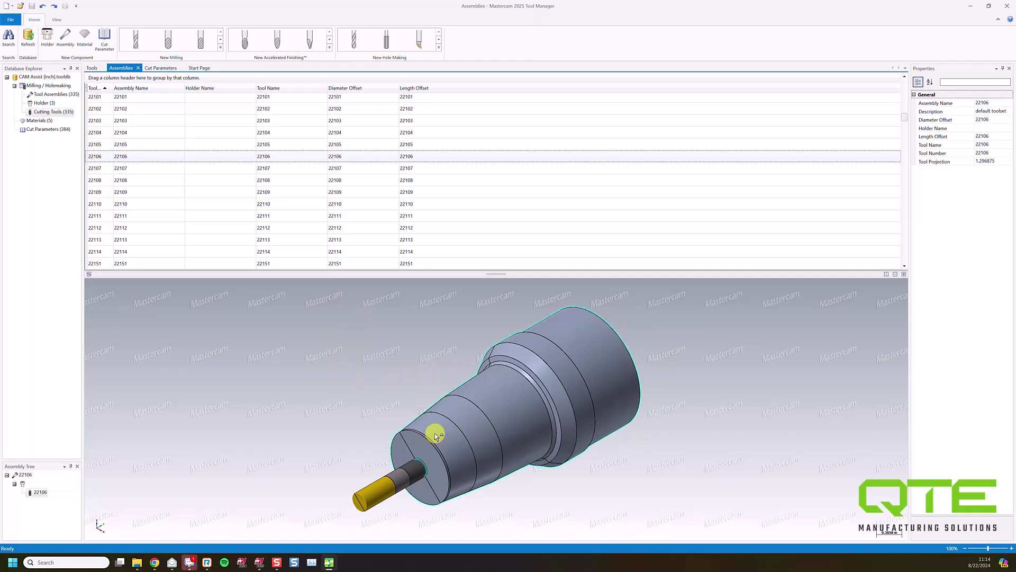
{"action": "left_click", "coordinate": [160, 68]}
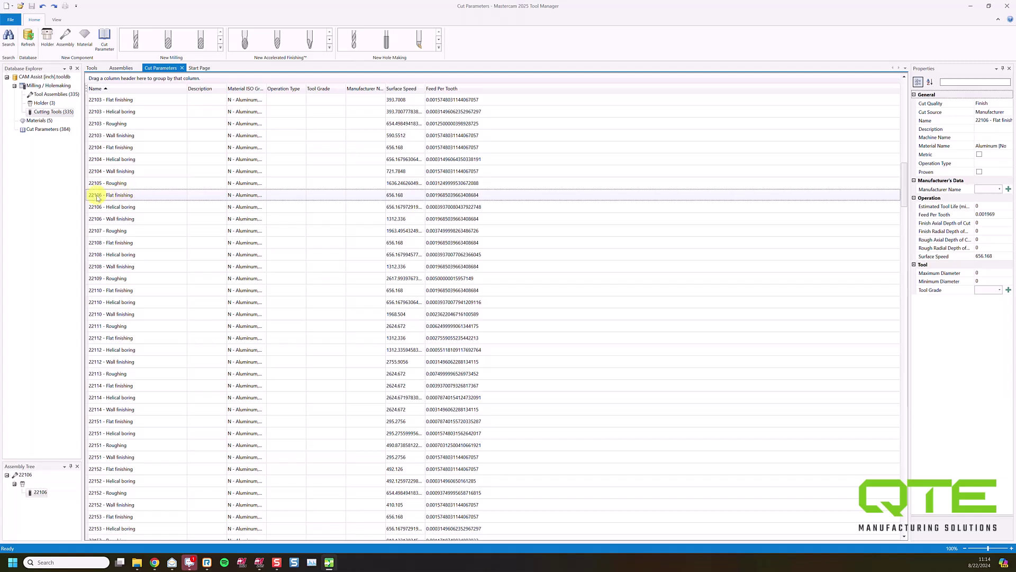
{"action": "left_click", "coordinate": [143, 216]}
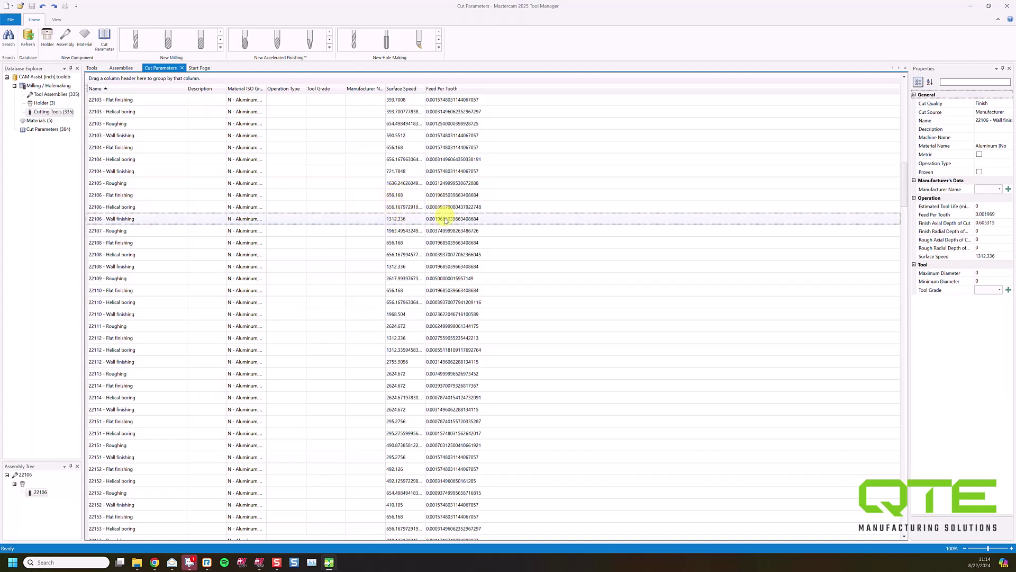
Return to Mastercam Mill and review Machine Group-1's stock, master model and workholding fixture definitions
{"action": "left_click", "coordinate": [263, 565]}
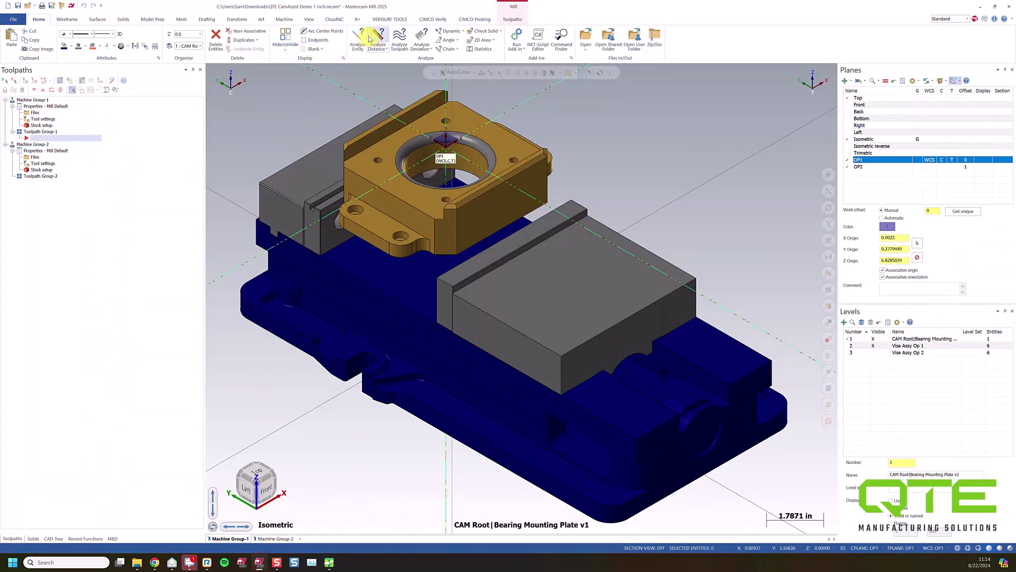
{"action": "left_click", "coordinate": [334, 20]}
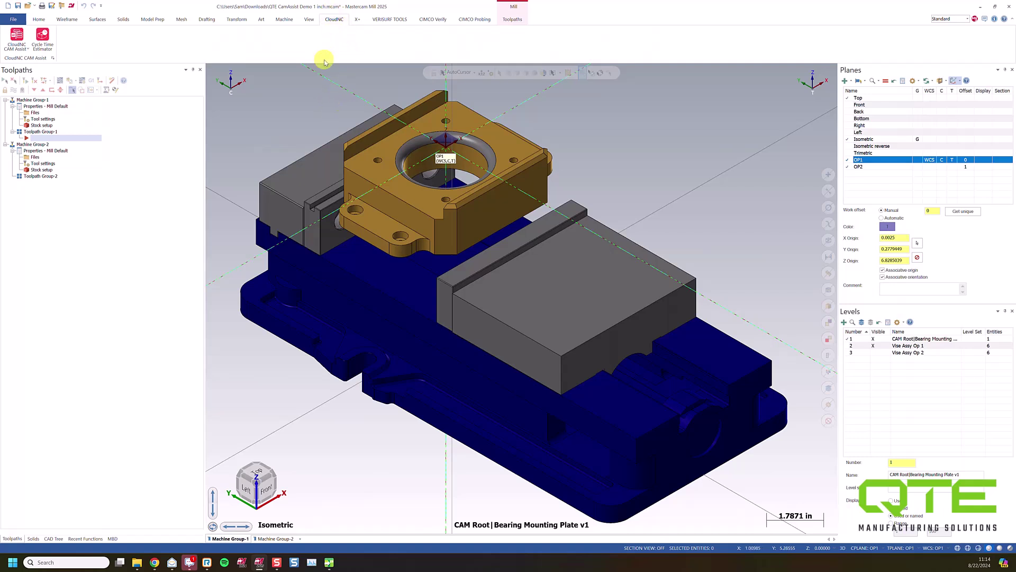
{"action": "left_click", "coordinate": [41, 125]}
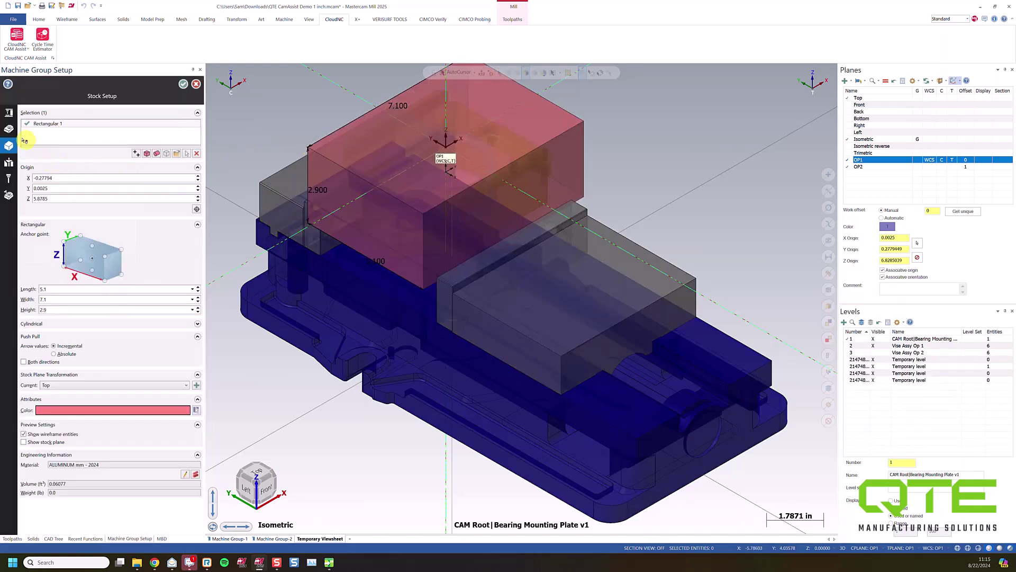
{"action": "left_click", "coordinate": [9, 129]}
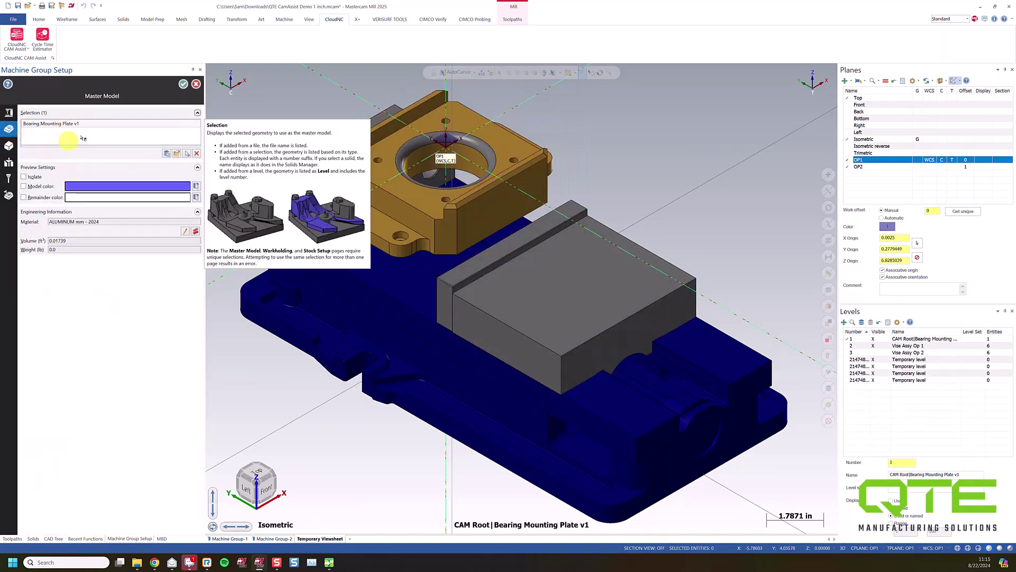
{"action": "left_click", "coordinate": [8, 163]}
{"action": "mouse_move", "coordinate": [84, 153]}
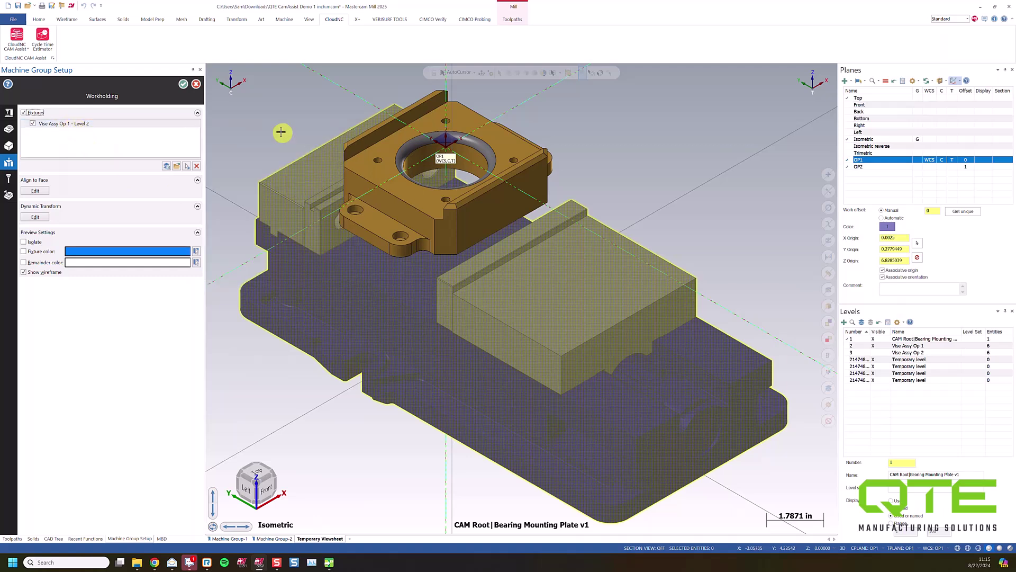
{"action": "mouse_move", "coordinate": [79, 127]}
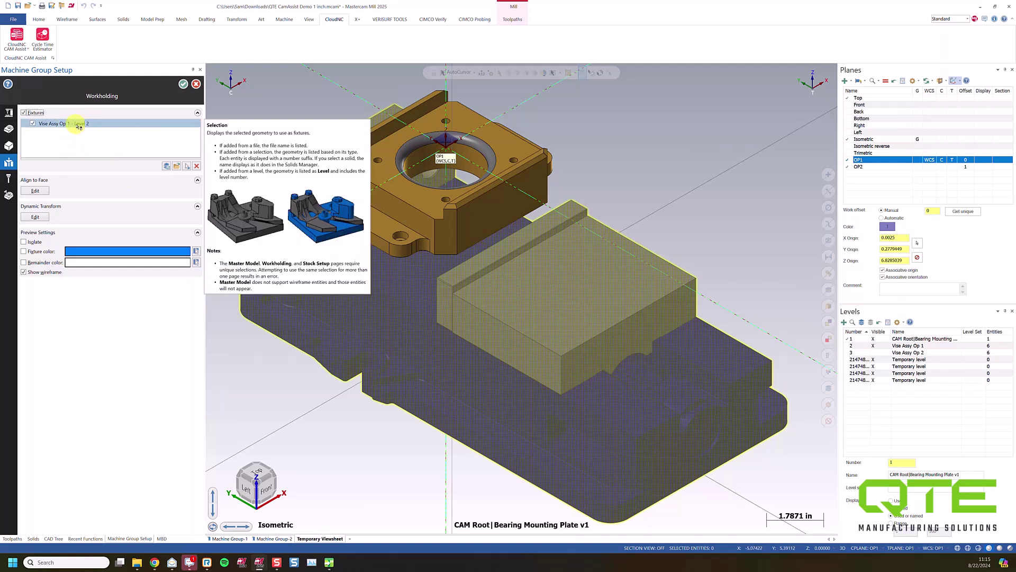
{"action": "left_click", "coordinate": [183, 85]}
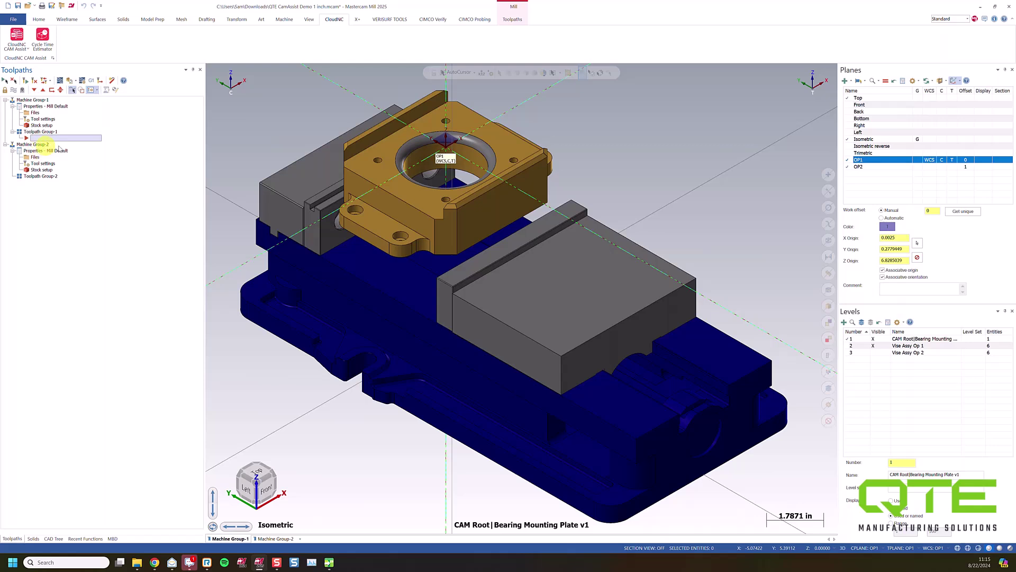
Start CloudNC CAM Assist and assign plane OP2 to Machine Group-2
{"action": "left_click", "coordinate": [19, 46]}
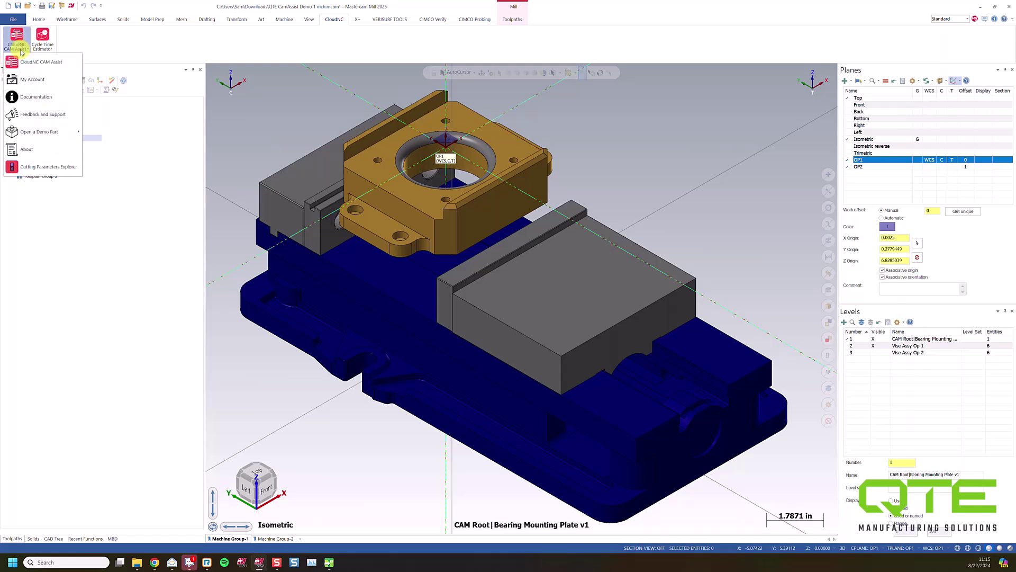
{"action": "left_click", "coordinate": [59, 63]}
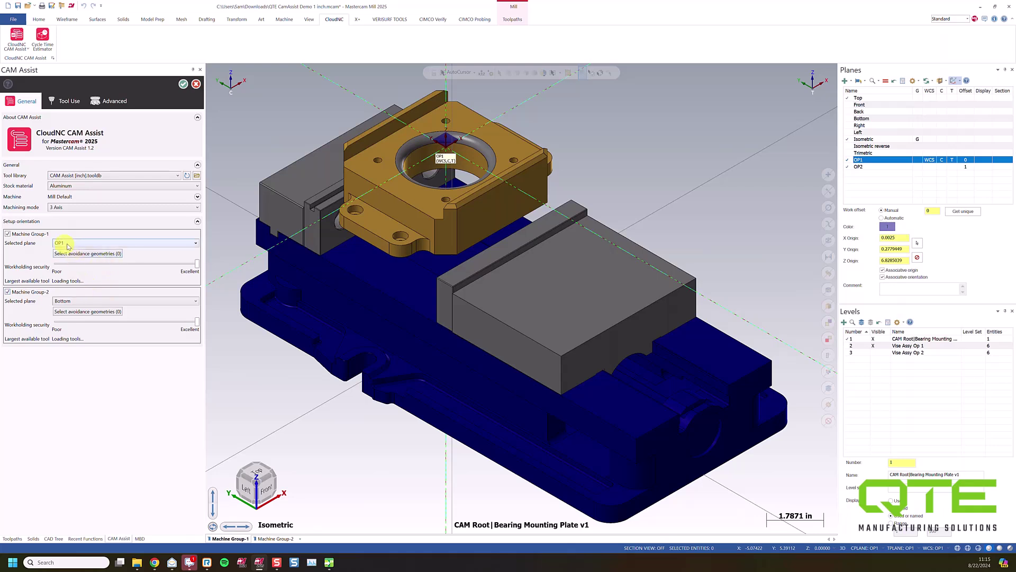
{"action": "left_click", "coordinate": [74, 305]}
{"action": "left_click", "coordinate": [69, 386]}
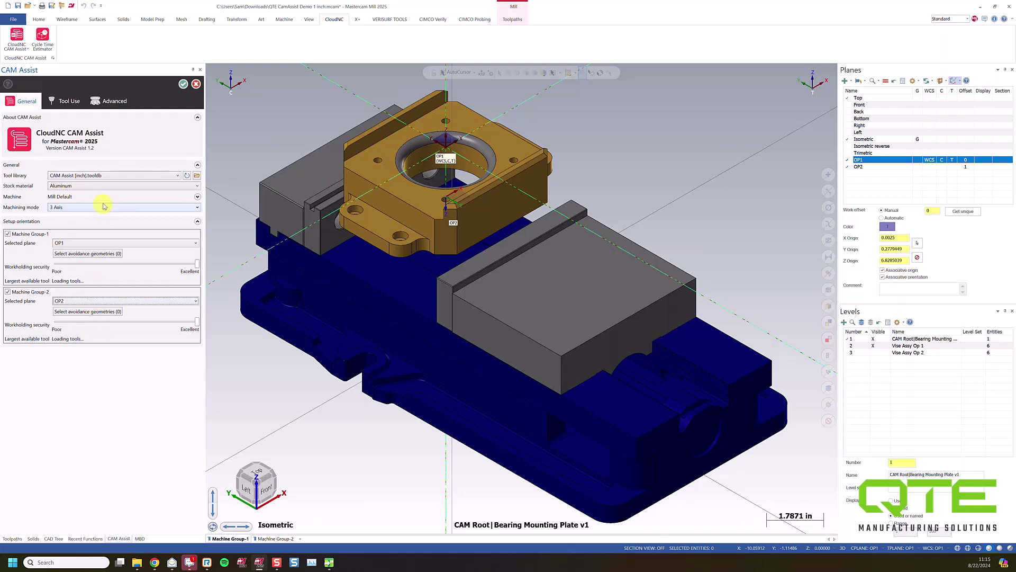
Keep the CAM Assist [inch].tooldb tool library and select Aluminum as the stock material
{"action": "left_click", "coordinate": [101, 175]}
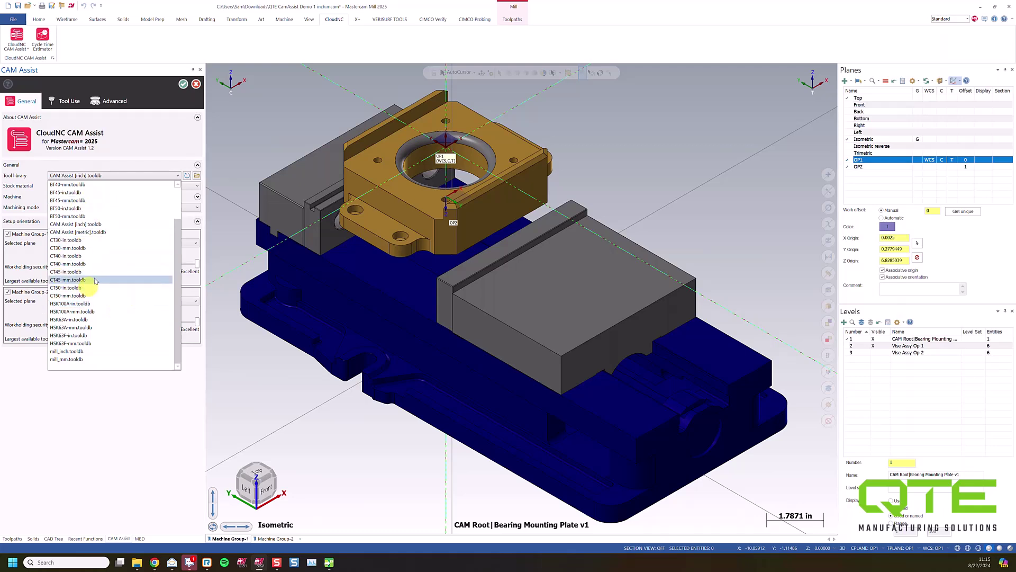
{"action": "left_click", "coordinate": [111, 176]}
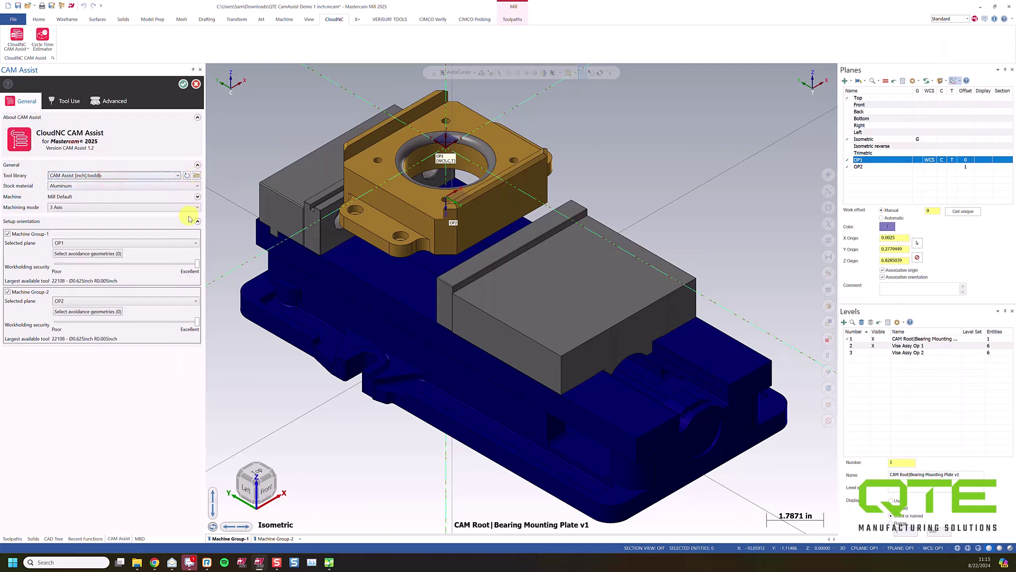
{"action": "left_click", "coordinate": [198, 187]}
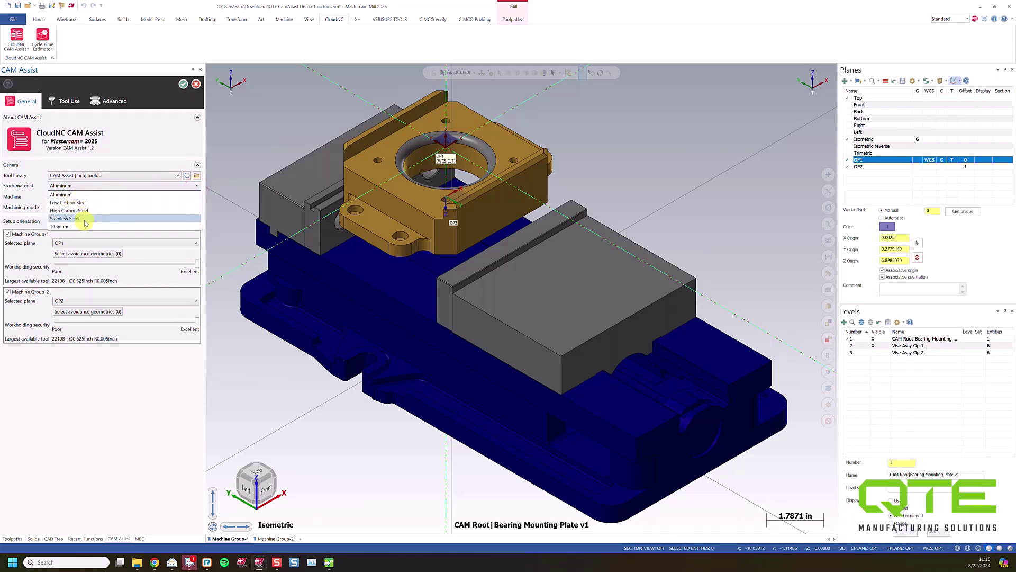
{"action": "left_click", "coordinate": [87, 194]}
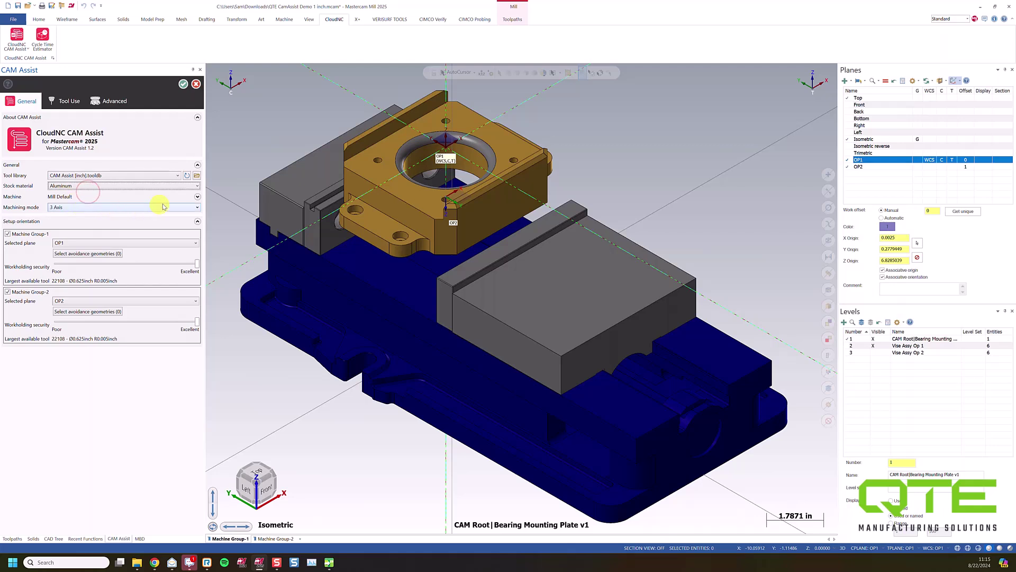
Review the Mill Default machine's spindle speed, torque, power and table feed limits
{"action": "left_click", "coordinate": [197, 197]}
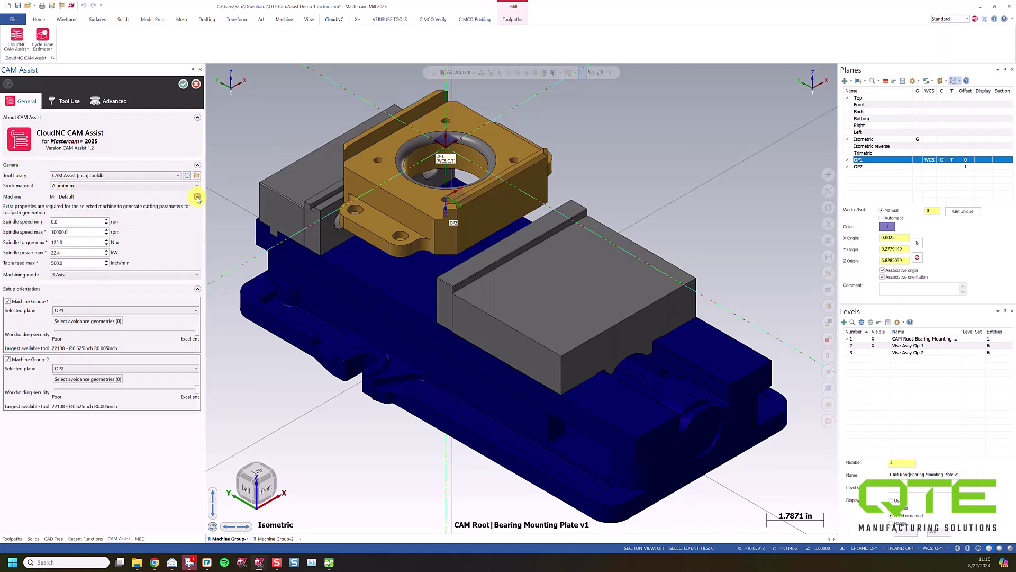
{"action": "double_click", "coordinate": [85, 232]}
{"action": "left_click", "coordinate": [77, 233]}
{"action": "left_click", "coordinate": [197, 197]}
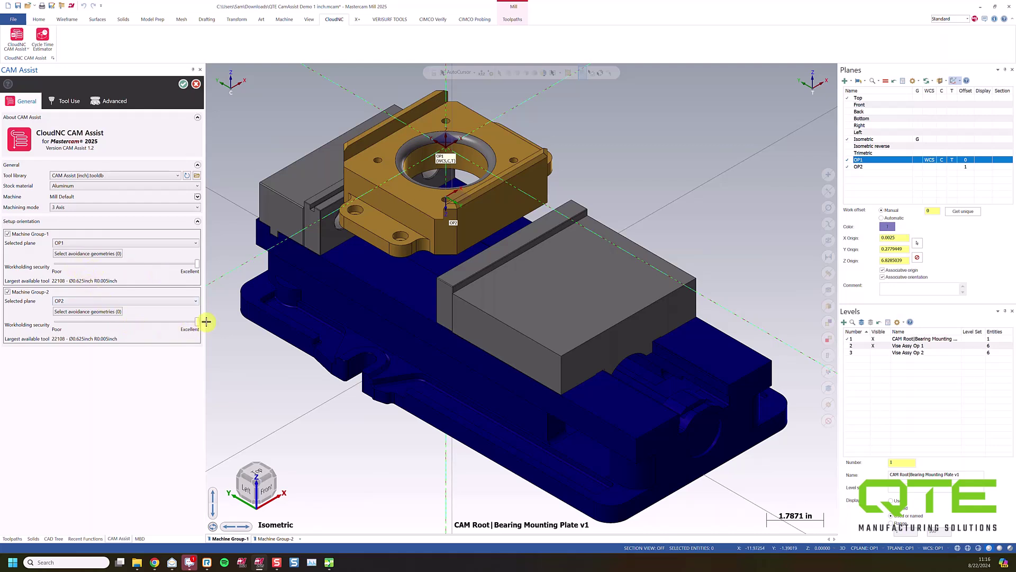
Lower the workholding security of Machine Group-1 to about two thirds of the range from Poor to Excellent
{"action": "mouse_move", "coordinate": [187, 324]}
{"action": "mouse_move", "coordinate": [73, 339]}
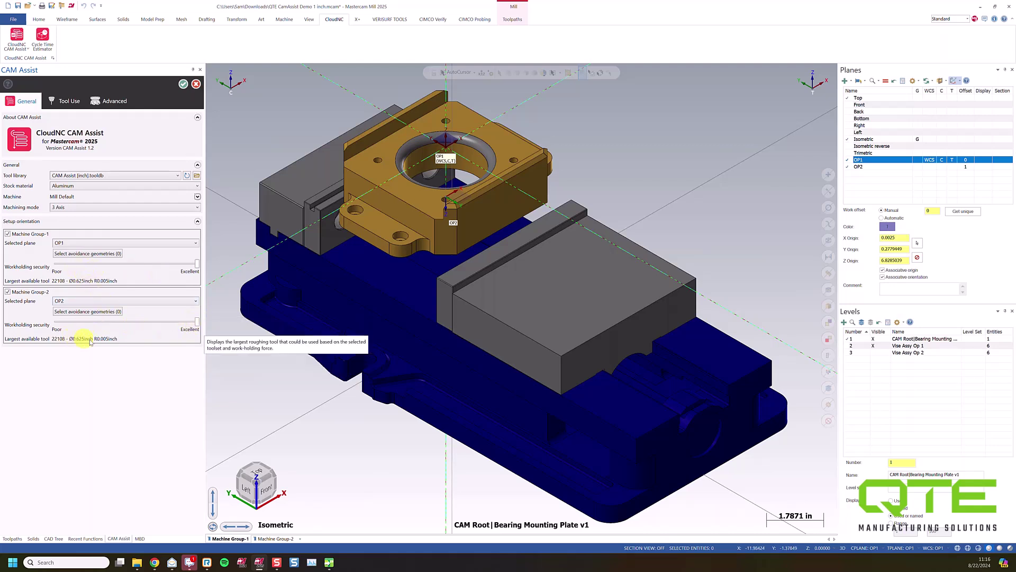
{"action": "left_click", "coordinate": [197, 265]}
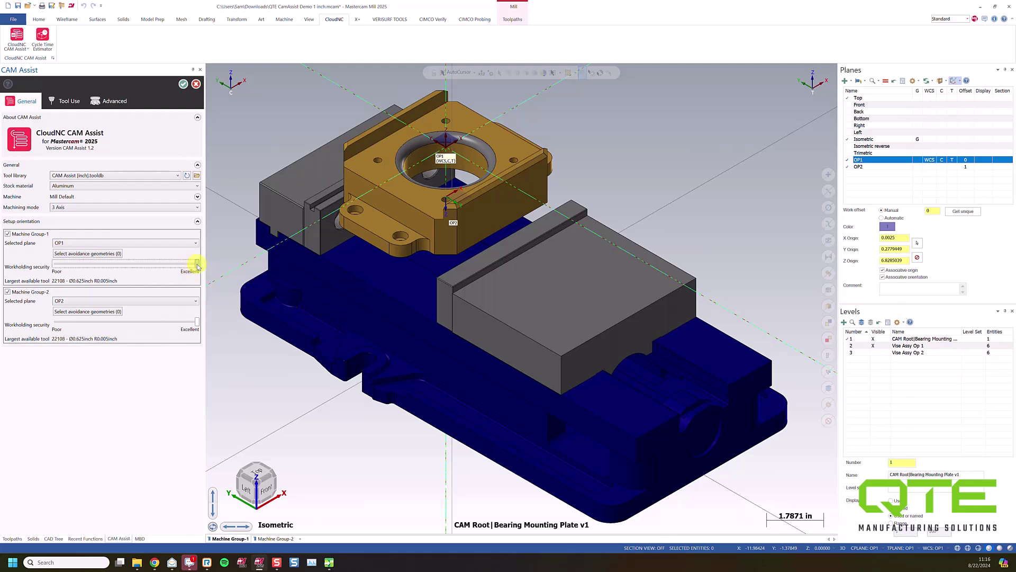
{"action": "left_click_drag", "start_coordinate": [197, 265], "coordinate": [148, 264]}
{"action": "middle_click_drag", "start_coordinate": [364, 290], "coordinate": [449, 256]}
{"action": "key", "text": "alt+7"}
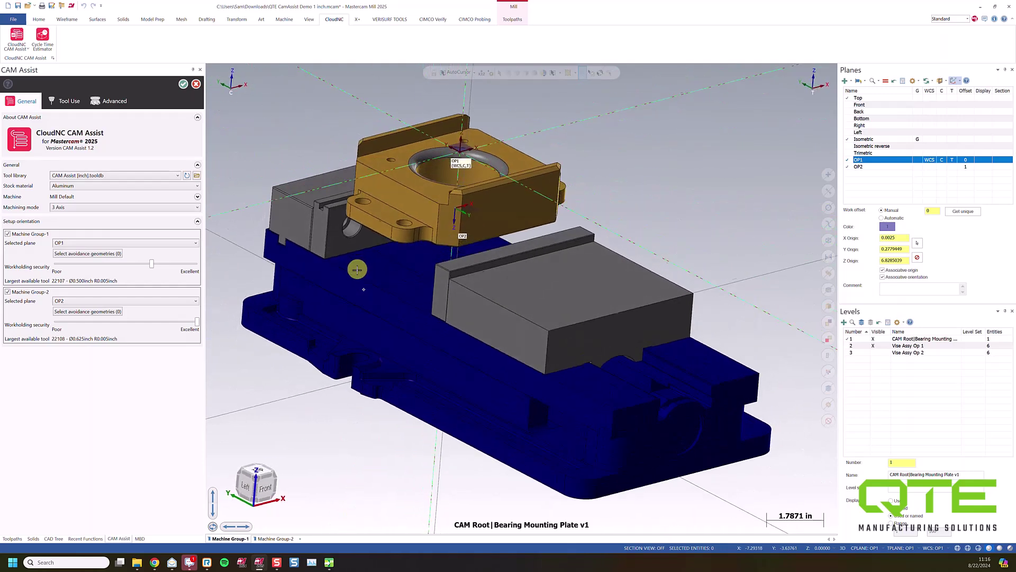
Set the cutting parameters to use the selected tool library's feeds and speeds if listed, otherwise let CAM Assist generate them
{"action": "left_click", "coordinate": [62, 102]}
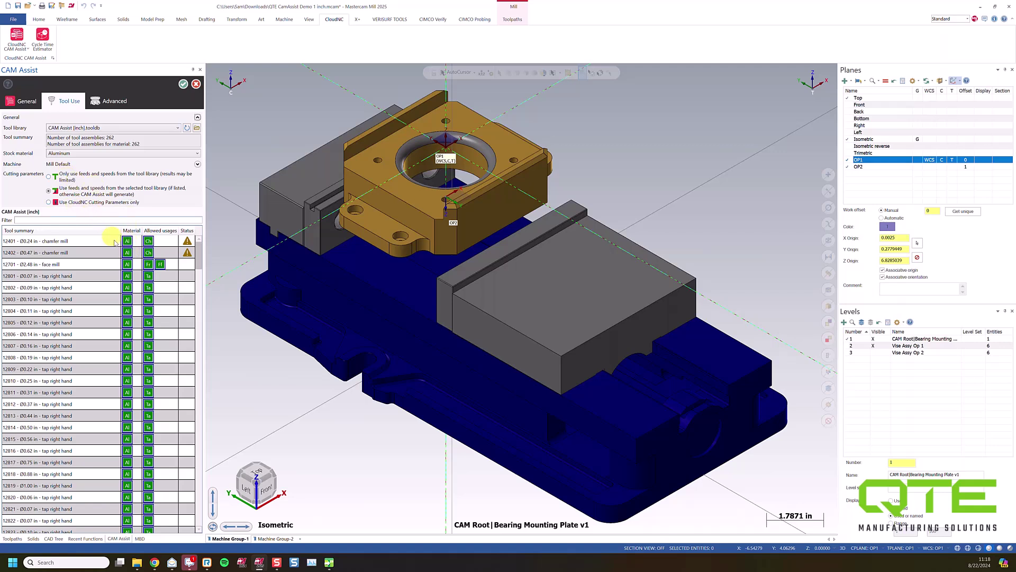
{"action": "left_click", "coordinate": [60, 176]}
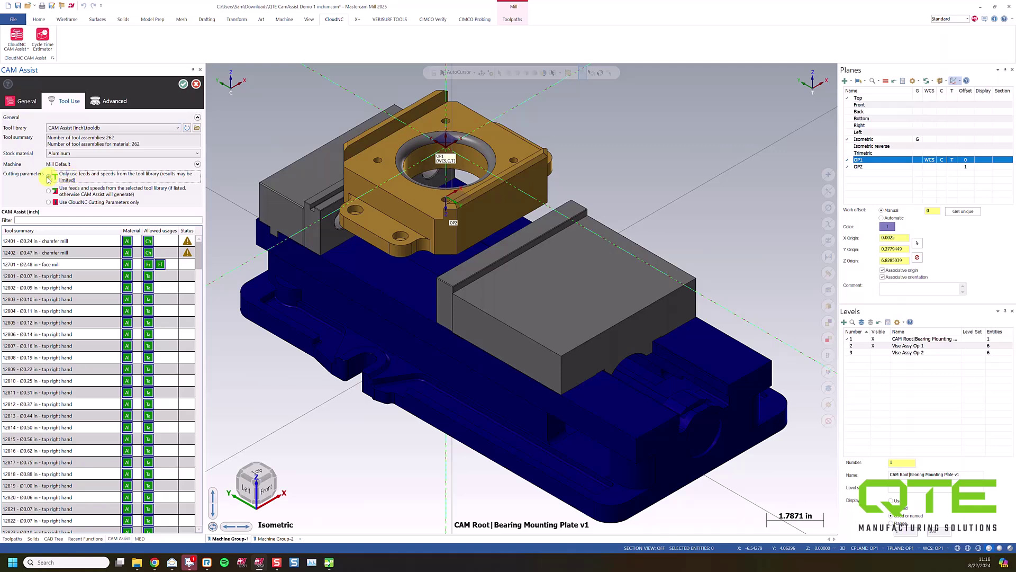
{"action": "left_click", "coordinate": [49, 192]}
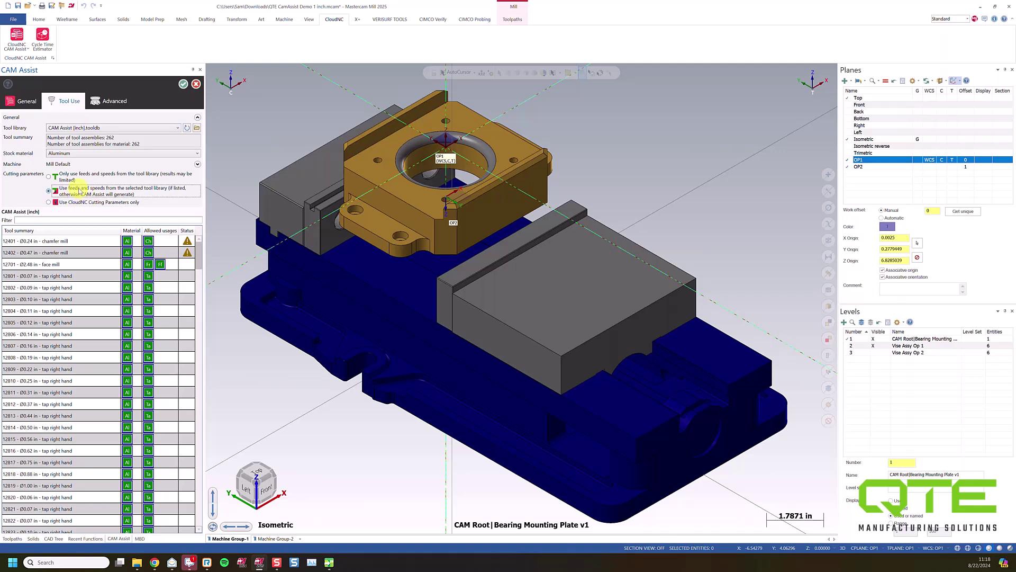
Set the roughing stock to leave to 0 axially and 0.025 inch radially, and generate the CAM Assist toolpaths
{"action": "left_click", "coordinate": [109, 105]}
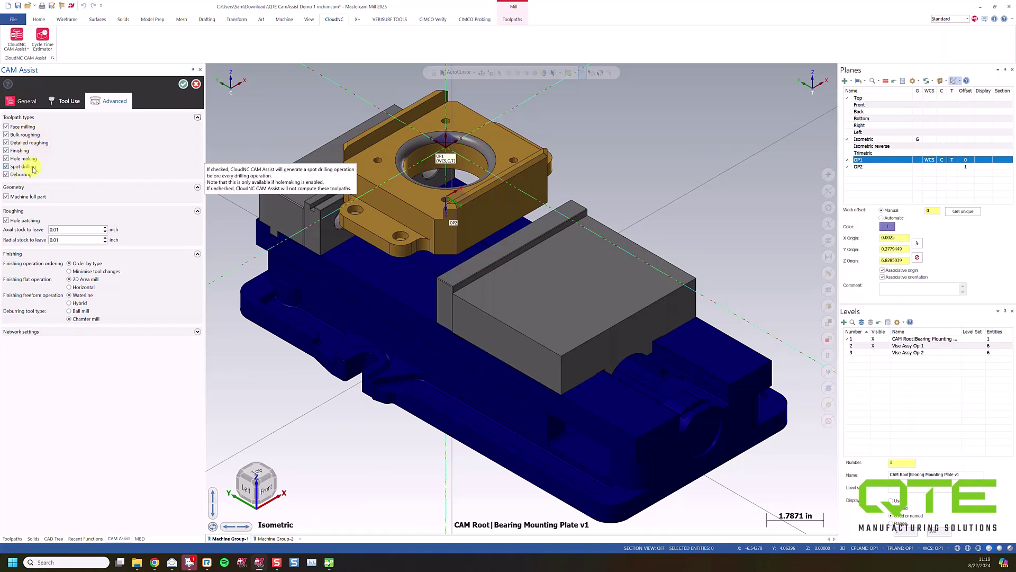
{"action": "mouse_move", "coordinate": [56, 225]}
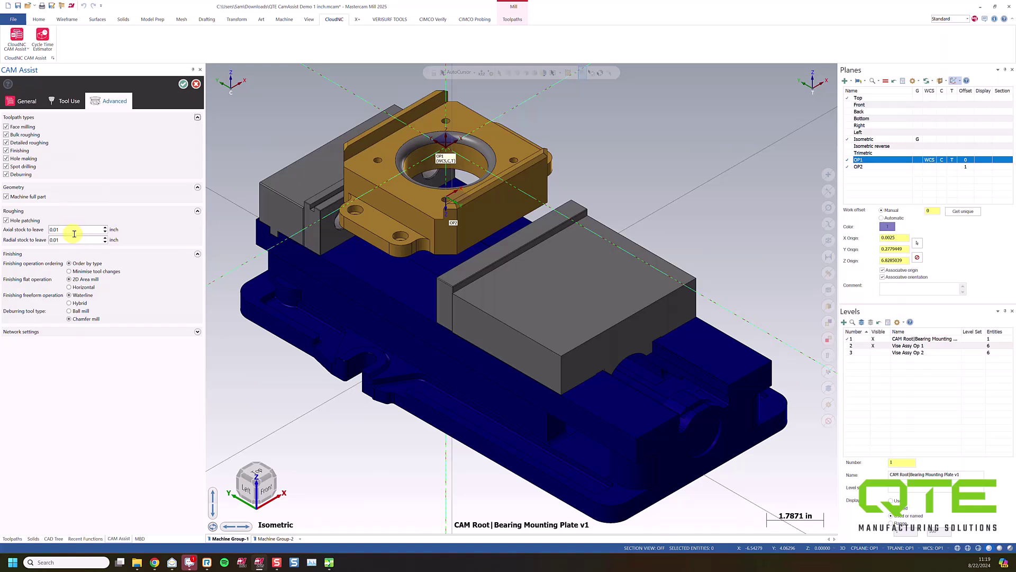
{"action": "left_click", "coordinate": [66, 232]}
{"action": "type", "text": "0"}
{"action": "left_click", "coordinate": [64, 240]}
{"action": "type", "text": "0.025"}
{"action": "left_click", "coordinate": [184, 85]}
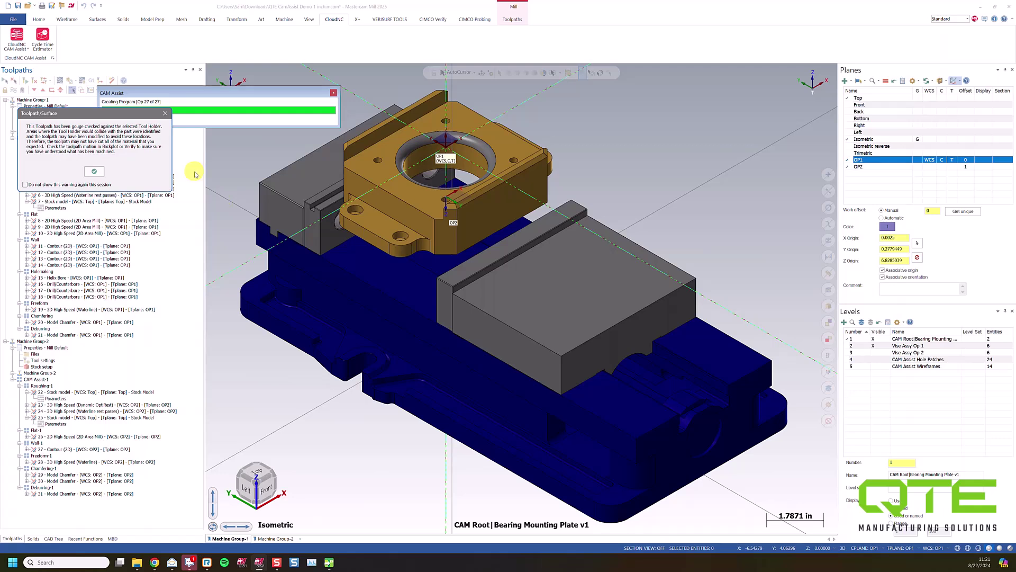
Suppress the holder gouge-check warning for this session and acknowledge the completed CAM Assist toolpath generation
{"action": "left_click_drag", "start_coordinate": [76, 118], "coordinate": [94, 157]}
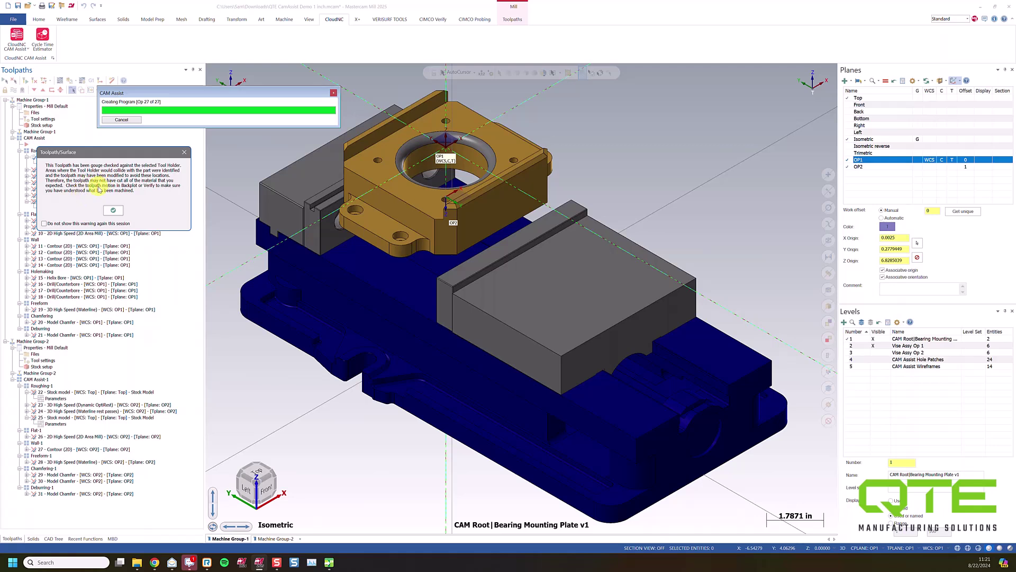
{"action": "left_click", "coordinate": [45, 224]}
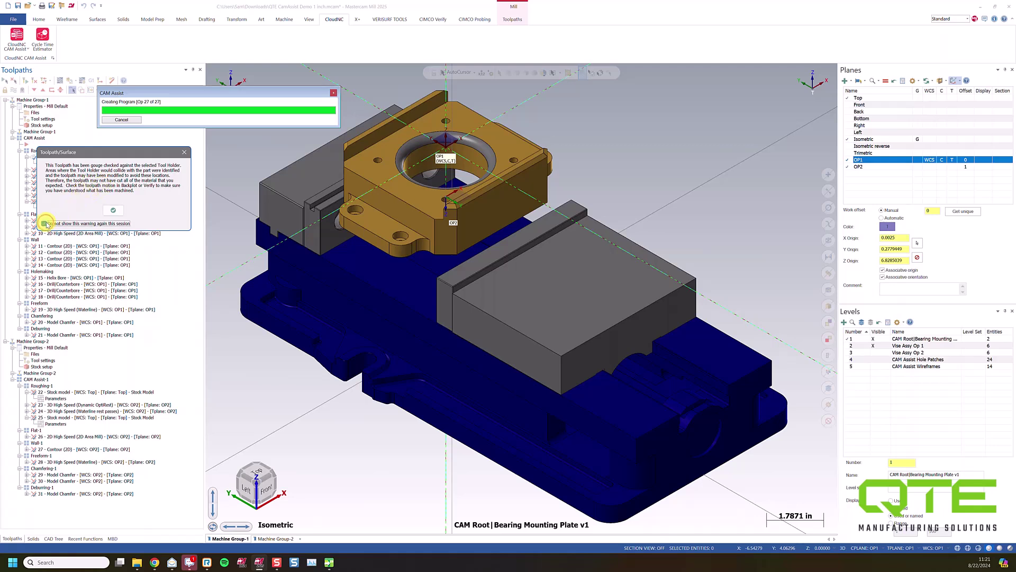
{"action": "left_click", "coordinate": [114, 211]}
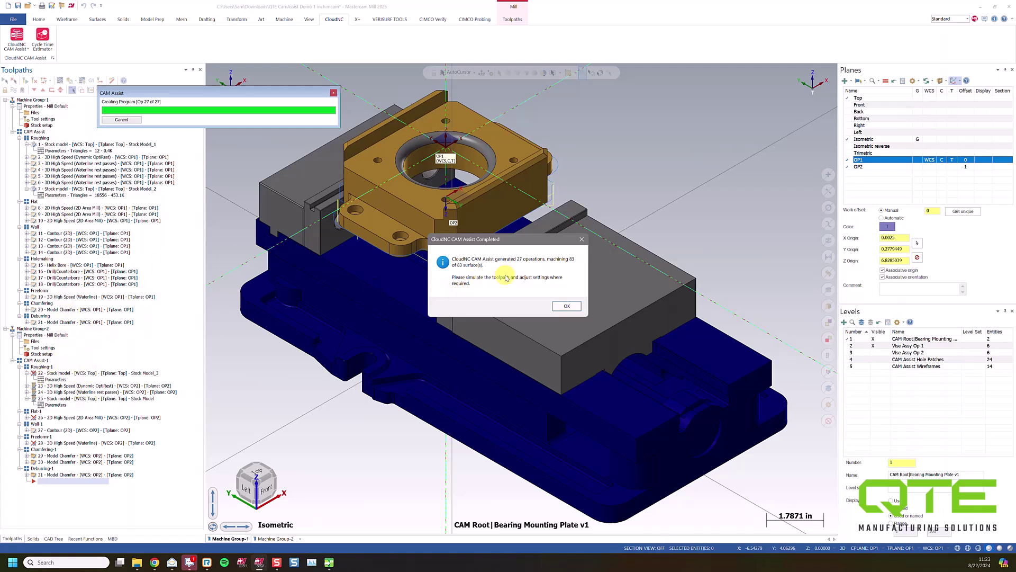
{"action": "left_click", "coordinate": [567, 307]}
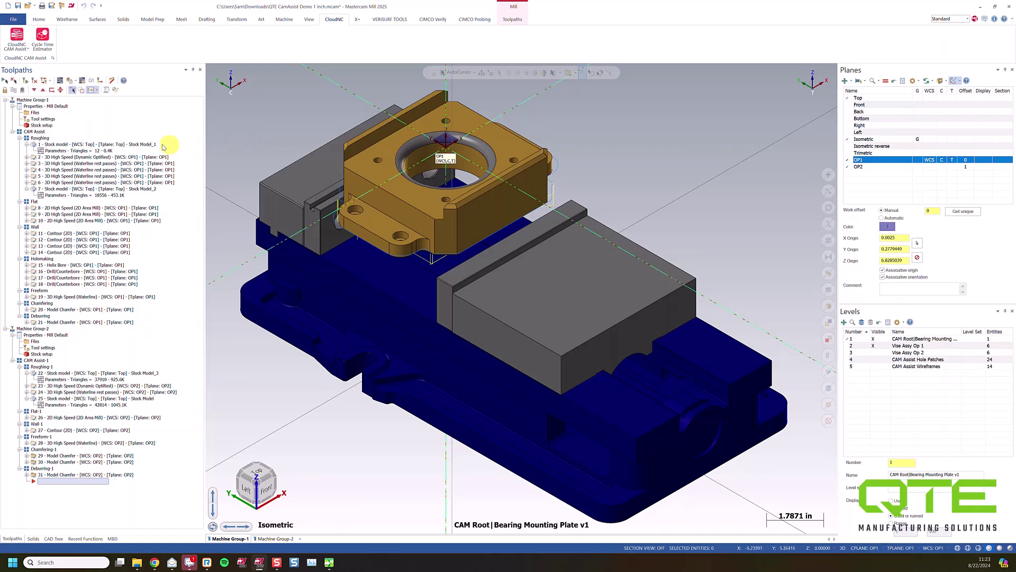
Select all first-setup CAM Assist operations and start a CIMCO Verify machine simulation of them on the Haas VF-2
{"action": "left_click", "coordinate": [35, 132]}
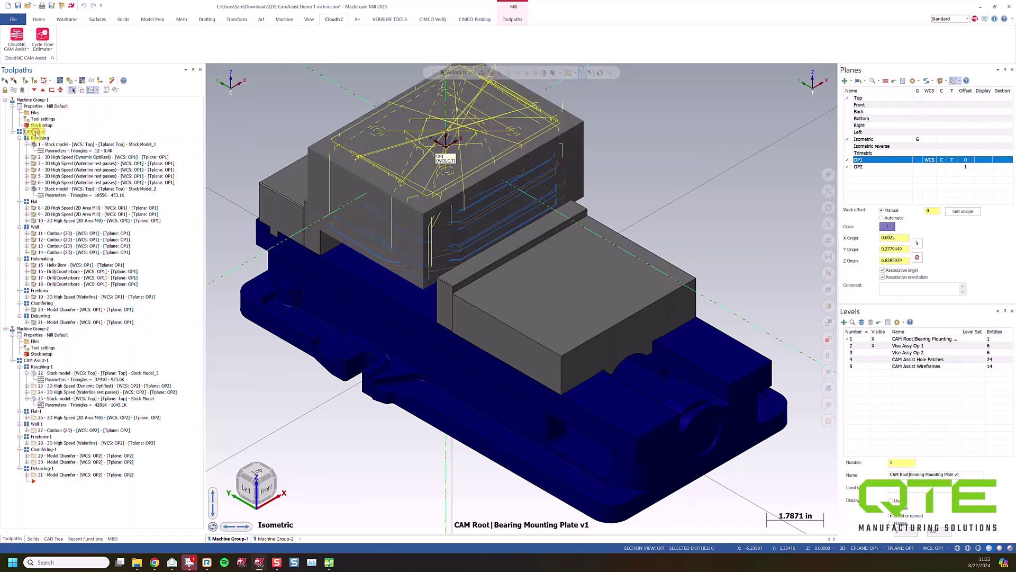
{"action": "left_click", "coordinate": [52, 89]}
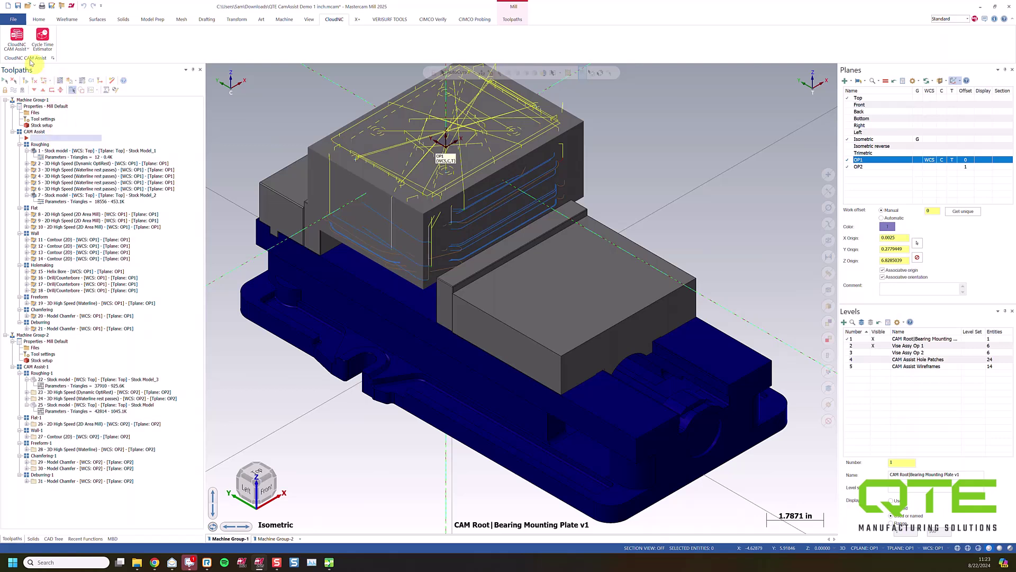
{"action": "left_click", "coordinate": [433, 19]}
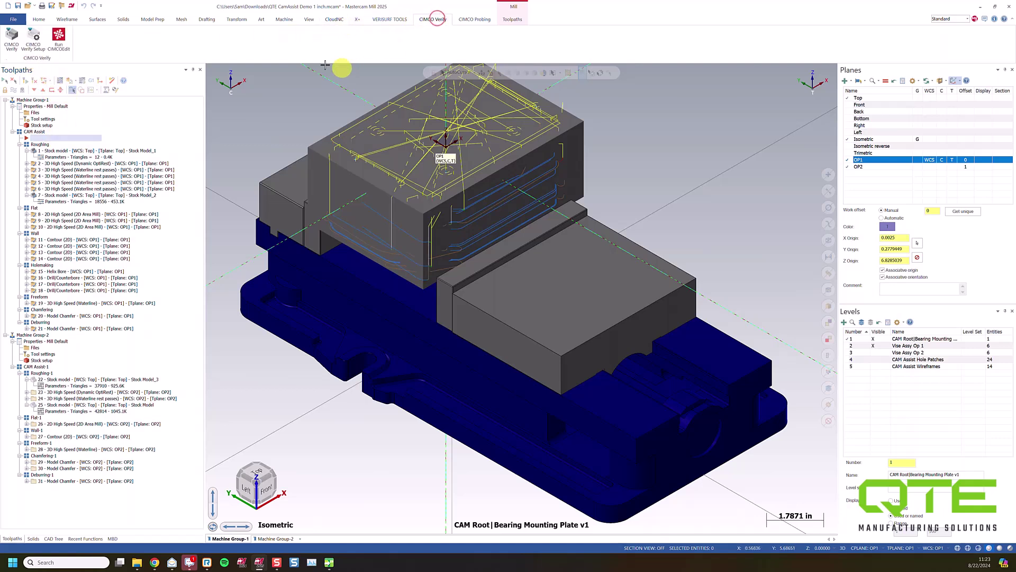
{"action": "left_click", "coordinate": [33, 42]}
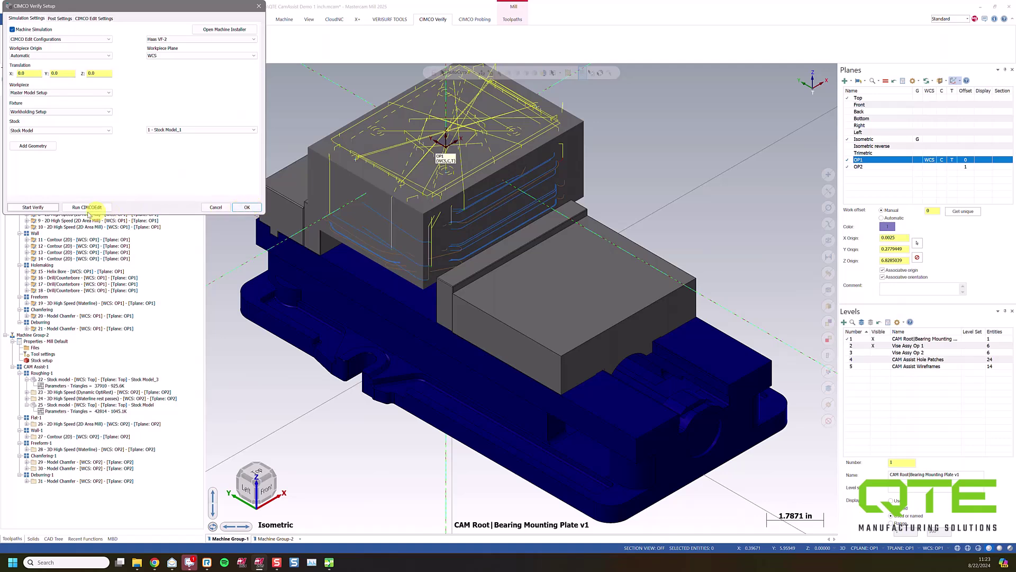
{"action": "left_click", "coordinate": [44, 207]}
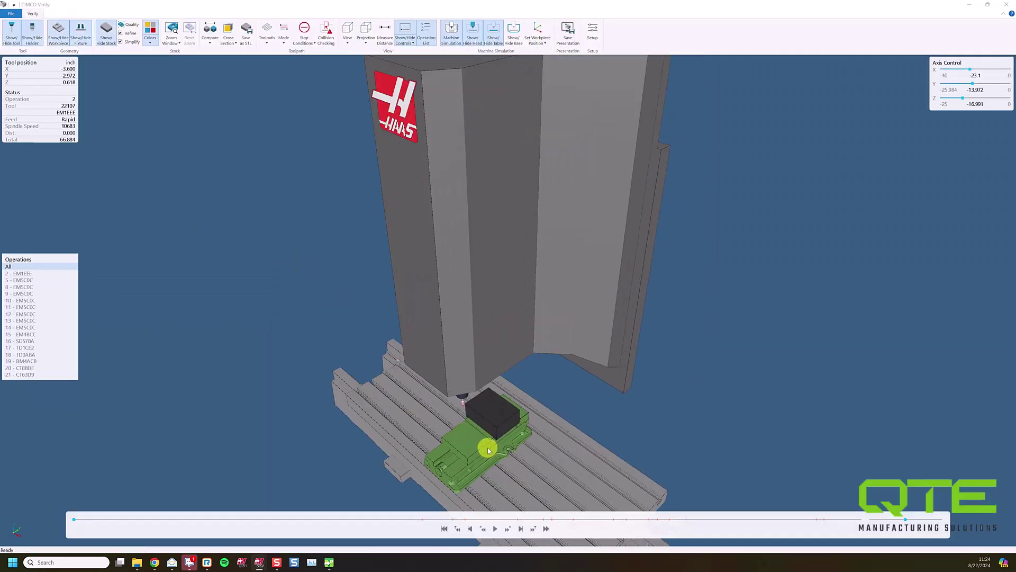
Run the simulation to its end and inspect the machined plate in the vise
{"action": "scroll", "coordinate": [492, 433], "scroll_direction": "up", "scroll_amount": 8}
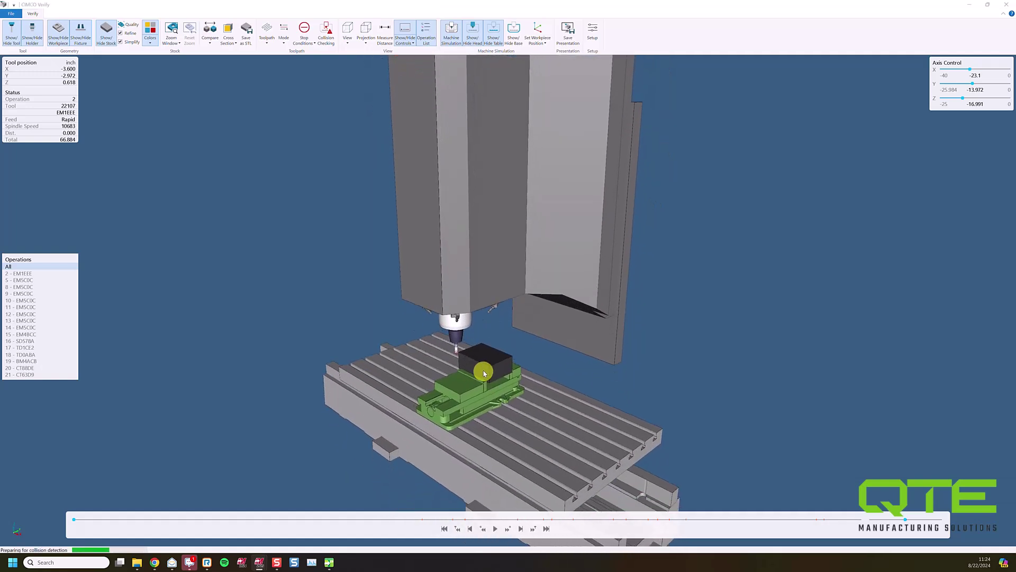
{"action": "left_click", "coordinate": [546, 528]}
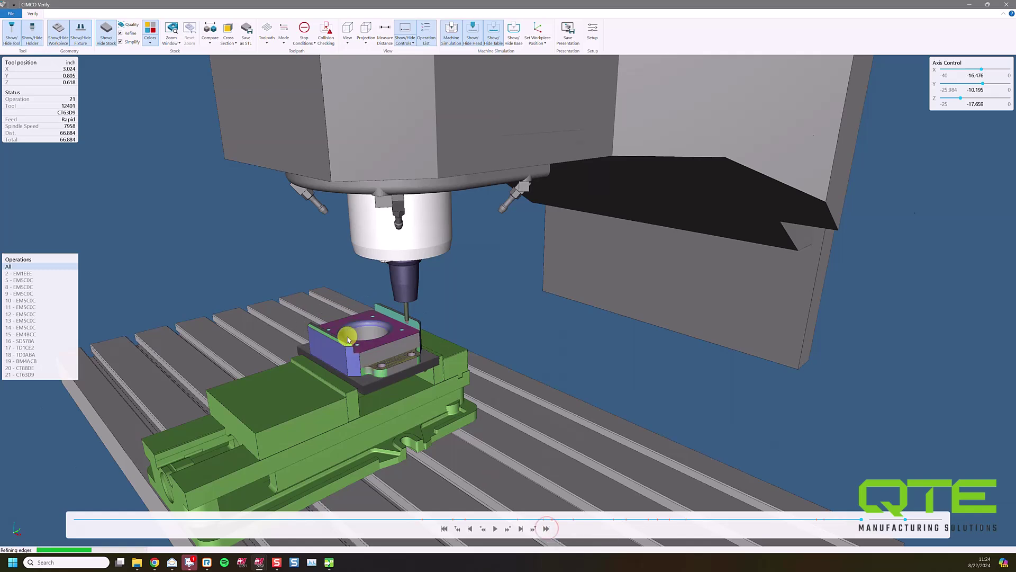
{"action": "scroll", "coordinate": [347, 348], "scroll_direction": "up", "scroll_amount": 3}
{"action": "left_click_drag", "start_coordinate": [348, 348], "coordinate": [374, 361]}
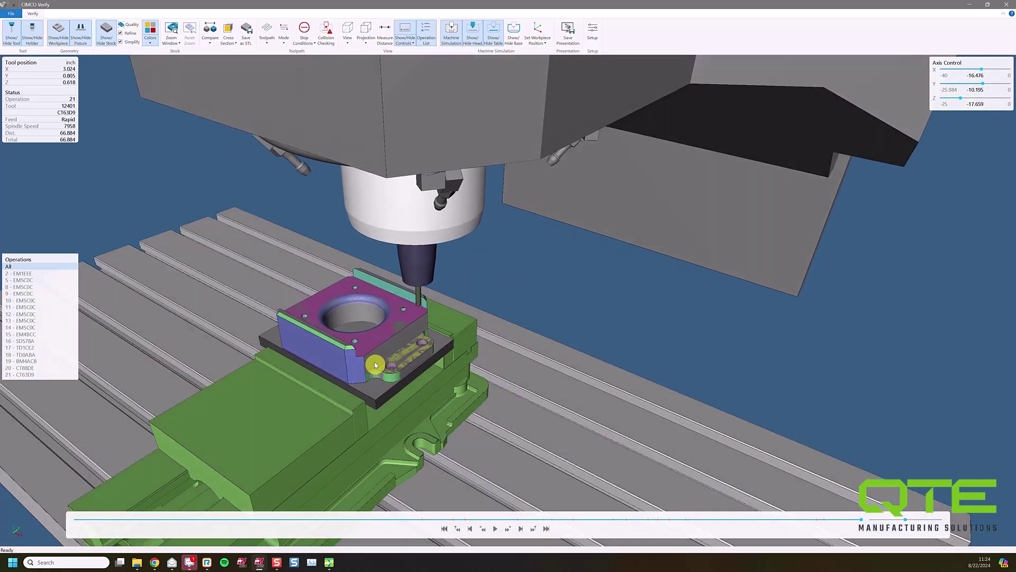
{"action": "mouse_move", "coordinate": [311, 338]}
{"action": "left_mouse_down"}
{"action": "mouse_move", "coordinate": [387, 342]}
{"action": "mouse_move", "coordinate": [330, 318]}
{"action": "mouse_move", "coordinate": [302, 319]}
{"action": "mouse_move", "coordinate": [304, 329]}
{"action": "left_mouse_up"}
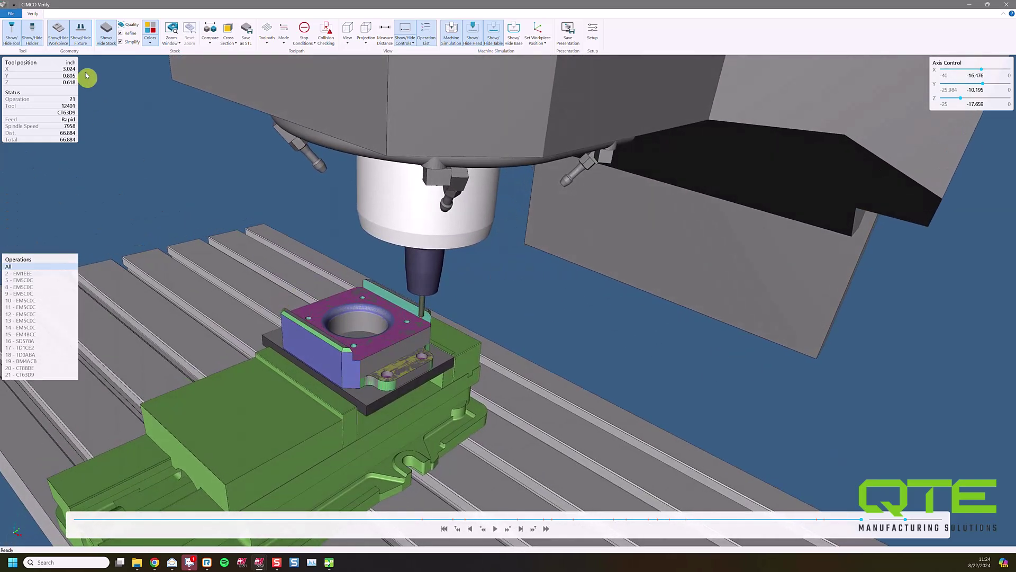
Hide the workpiece model and examine the cut surface around the plate's central bore up close
{"action": "left_click", "coordinate": [64, 41]}
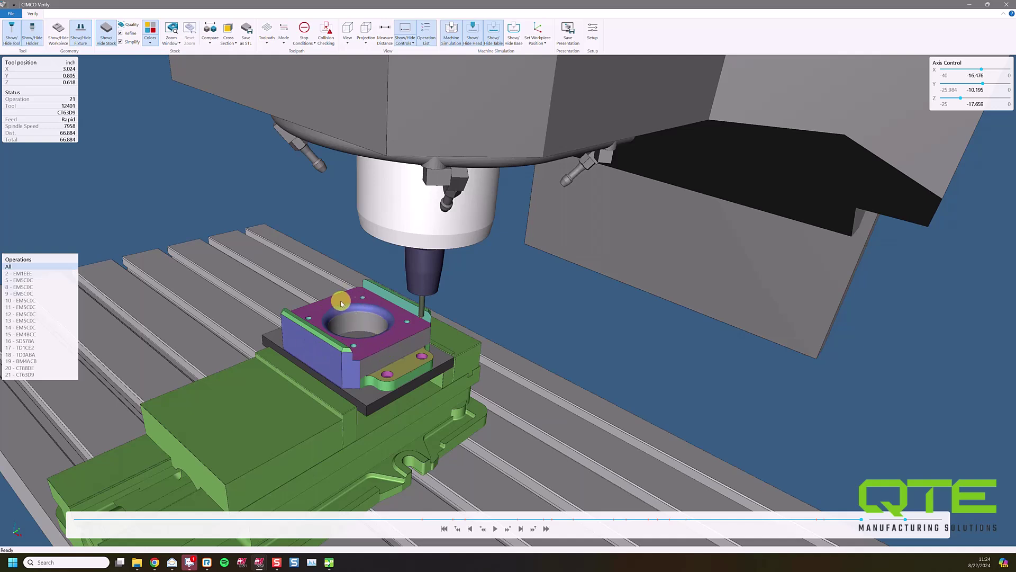
{"action": "scroll", "coordinate": [334, 294], "scroll_direction": "up", "scroll_amount": 5}
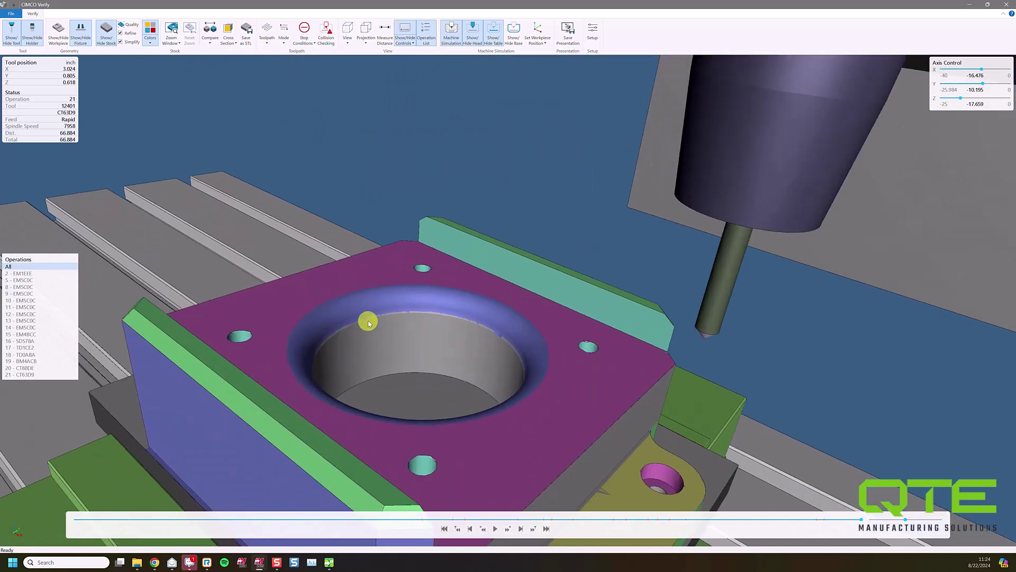
{"action": "scroll", "coordinate": [368, 321], "scroll_direction": "down", "scroll_amount": 5}
{"action": "scroll", "coordinate": [422, 332], "scroll_direction": "up", "scroll_amount": 5}
{"action": "scroll", "coordinate": [212, 305], "scroll_direction": "down", "scroll_amount": 2}
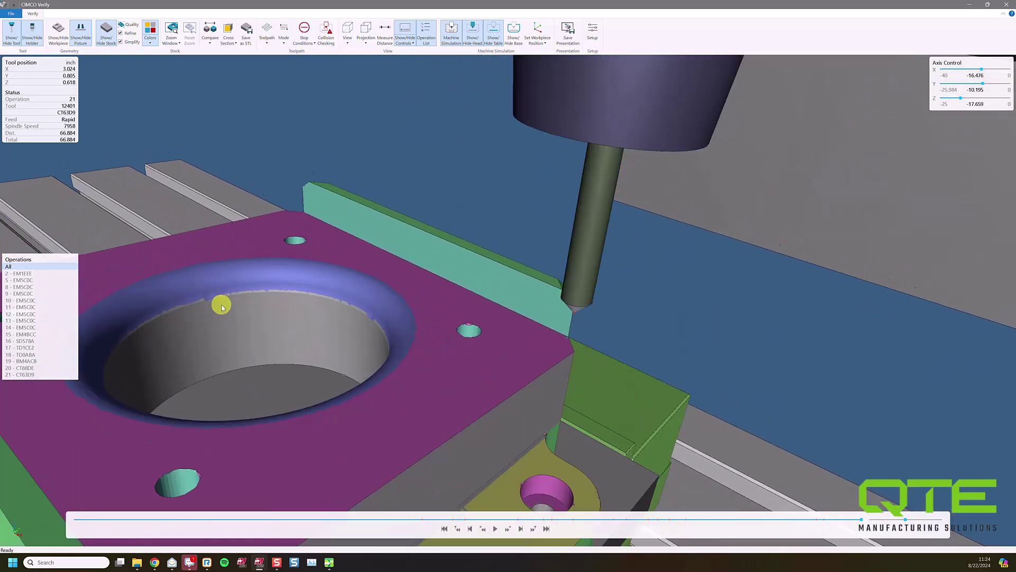
{"action": "scroll", "coordinate": [221, 307], "scroll_direction": "down", "scroll_amount": 6}
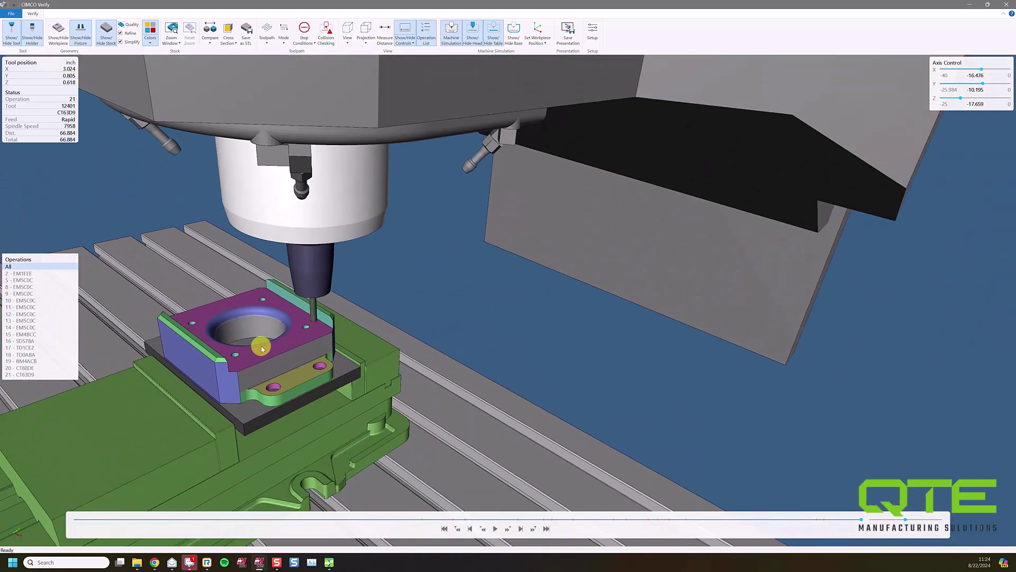
Switch back to Mastercam and change the first setup's Freeform waterline operation to an Equal Scallop finishing toolpath
{"action": "mouse_move", "coordinate": [260, 562]}
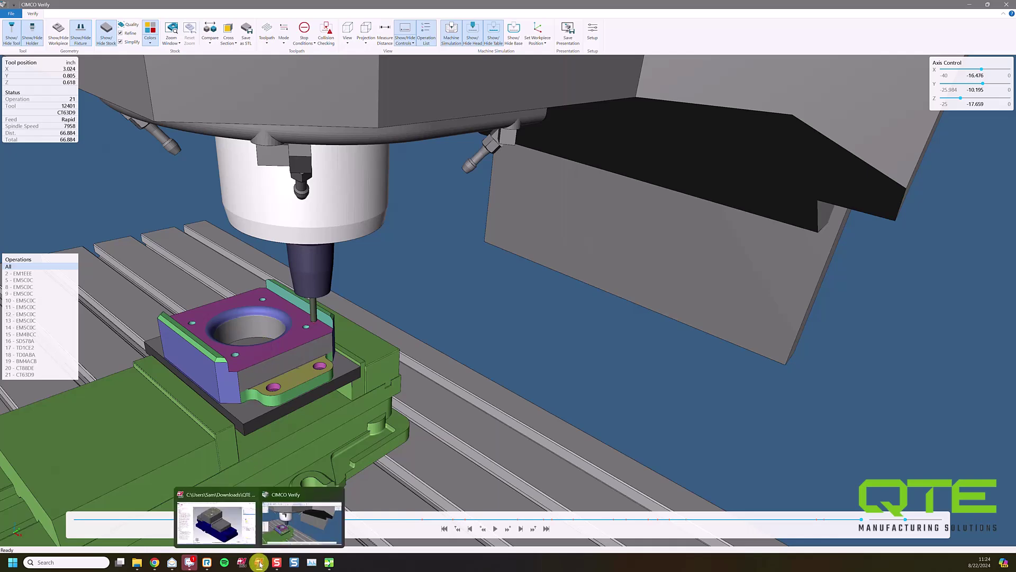
{"action": "left_click", "coordinate": [233, 526]}
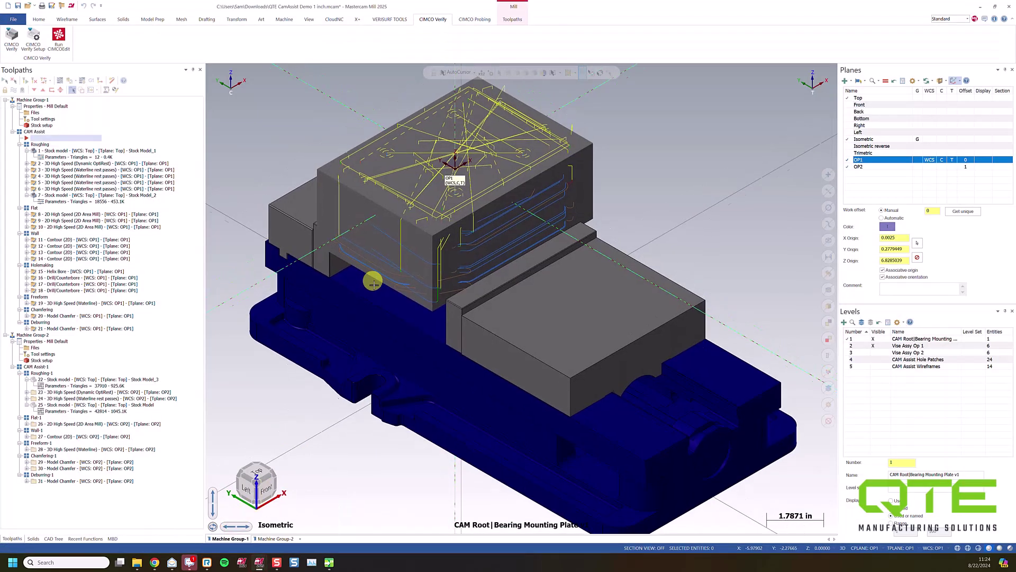
{"action": "middle_click_drag", "start_coordinate": [373, 285], "coordinate": [379, 307]}
{"action": "left_click", "coordinate": [66, 304]}
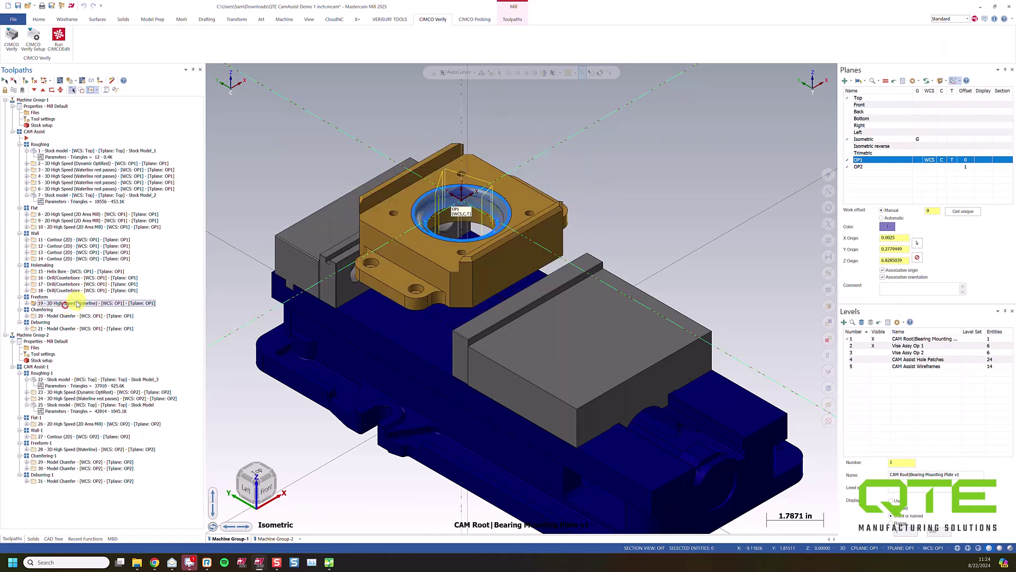
{"action": "left_click", "coordinate": [27, 303]}
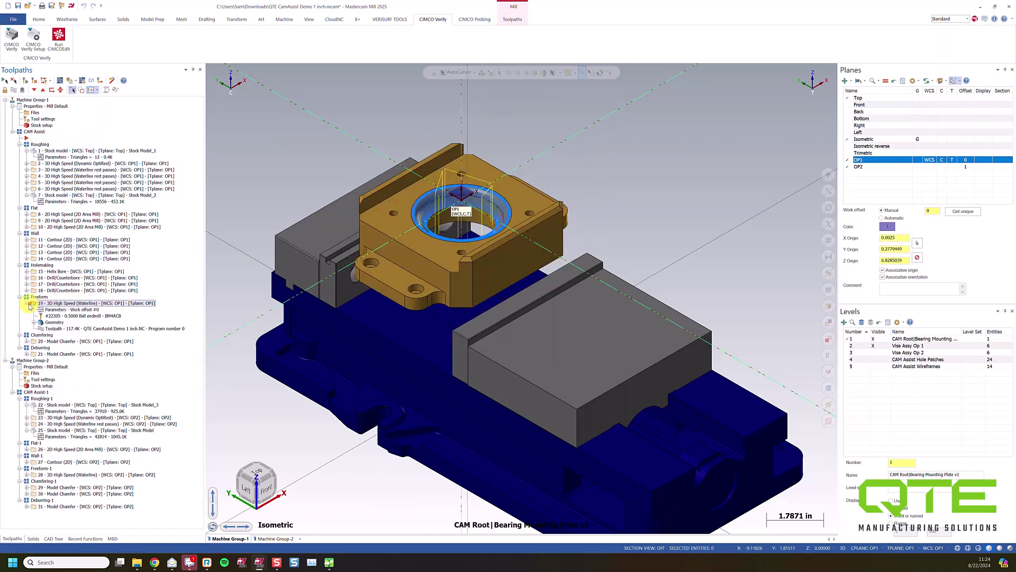
{"action": "left_click", "coordinate": [56, 310]}
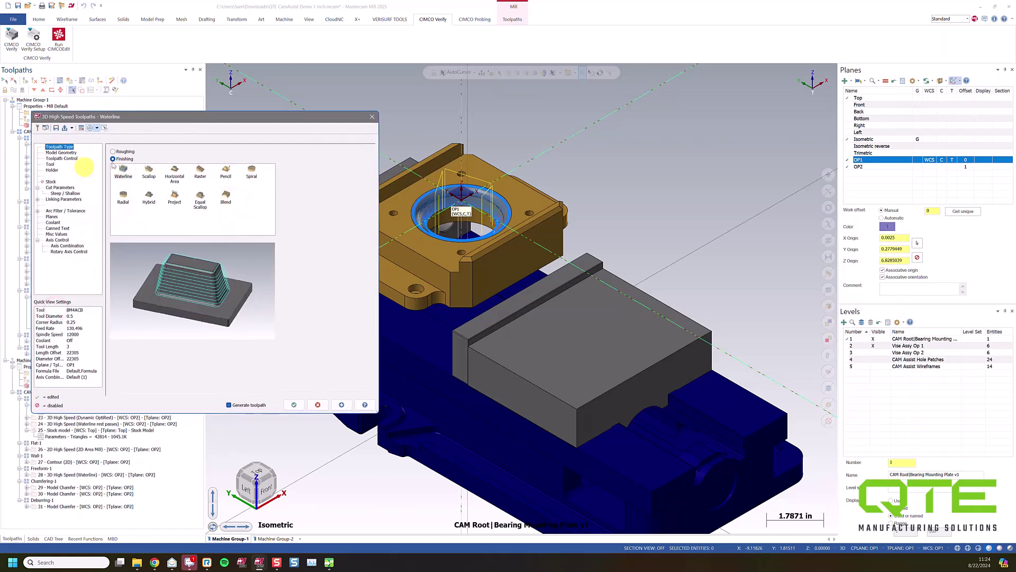
{"action": "left_click", "coordinate": [200, 198]}
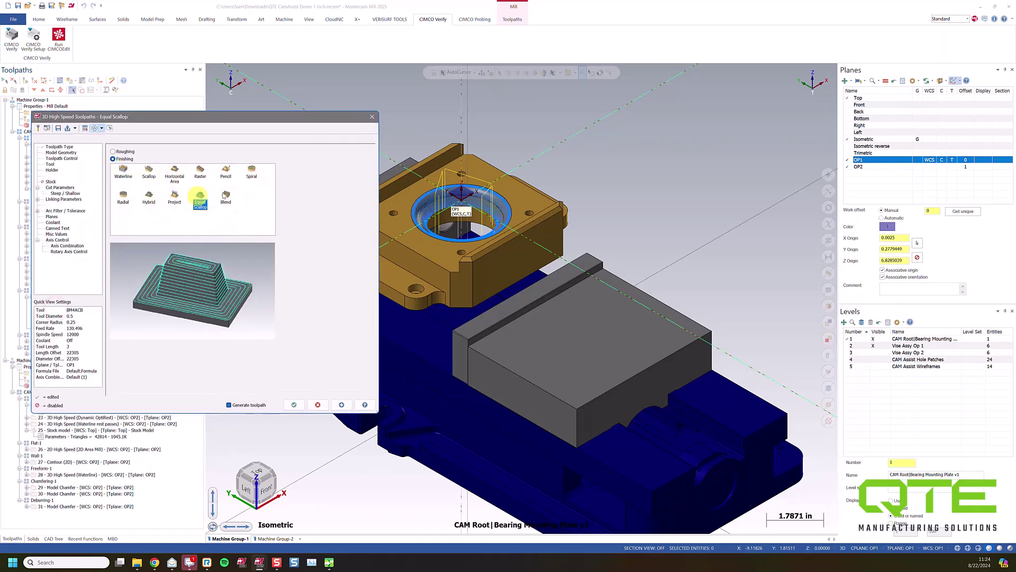
Set the closed contour direction to Counterclockwise Spiral, turn off reverse cut order, adjust the scallop height and regenerate the toolpath
{"action": "left_click", "coordinate": [61, 187]}
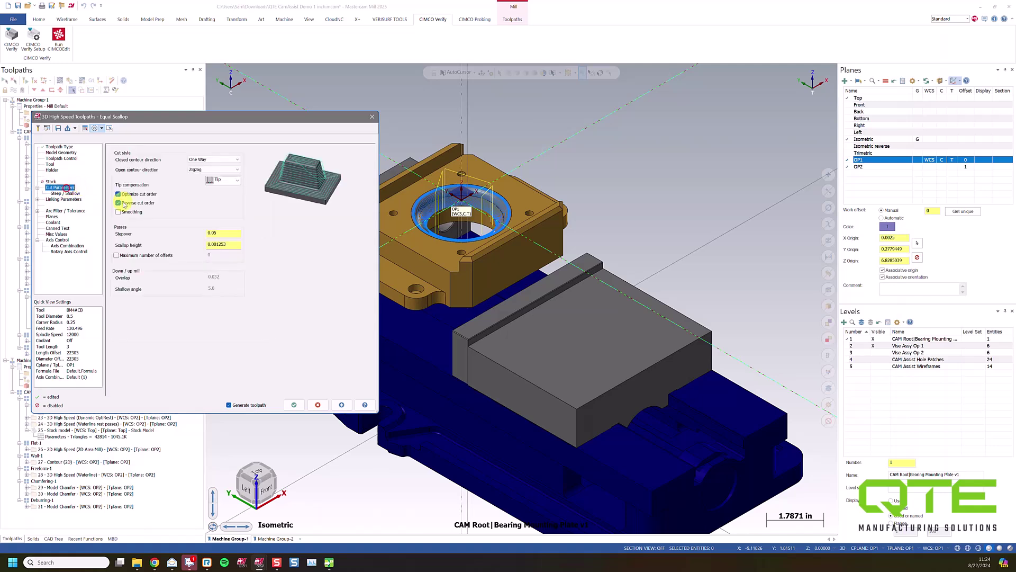
{"action": "left_click", "coordinate": [201, 161]}
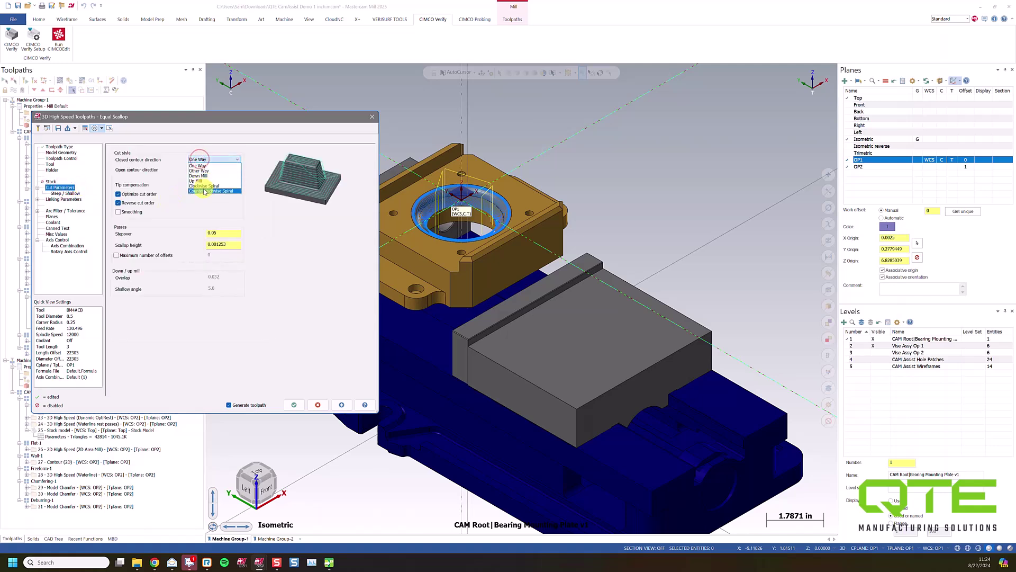
{"action": "left_click", "coordinate": [204, 191]}
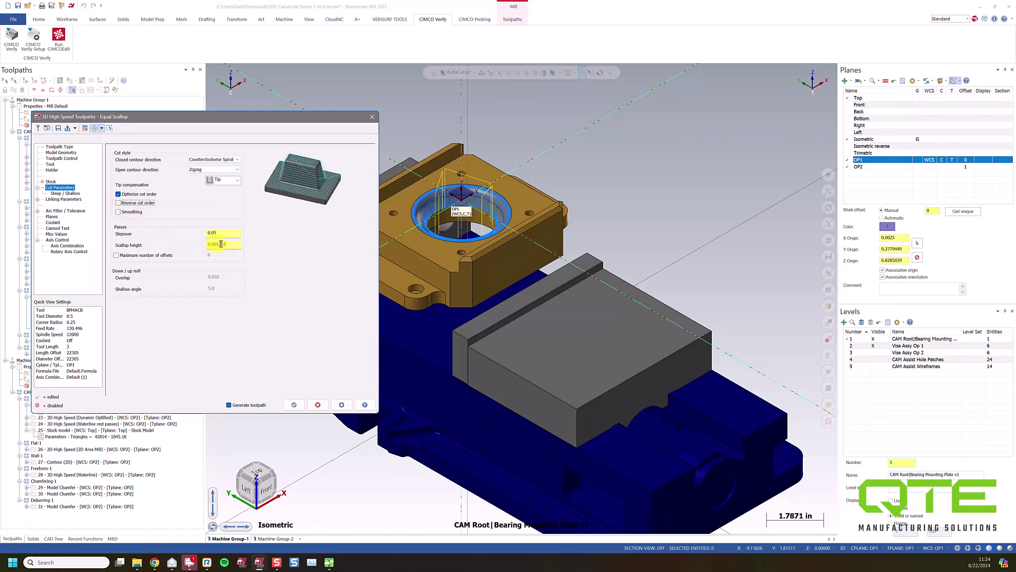
{"action": "left_click_drag", "start_coordinate": [233, 244], "coordinate": [196, 247]}
{"action": "left_click", "coordinate": [295, 405]}
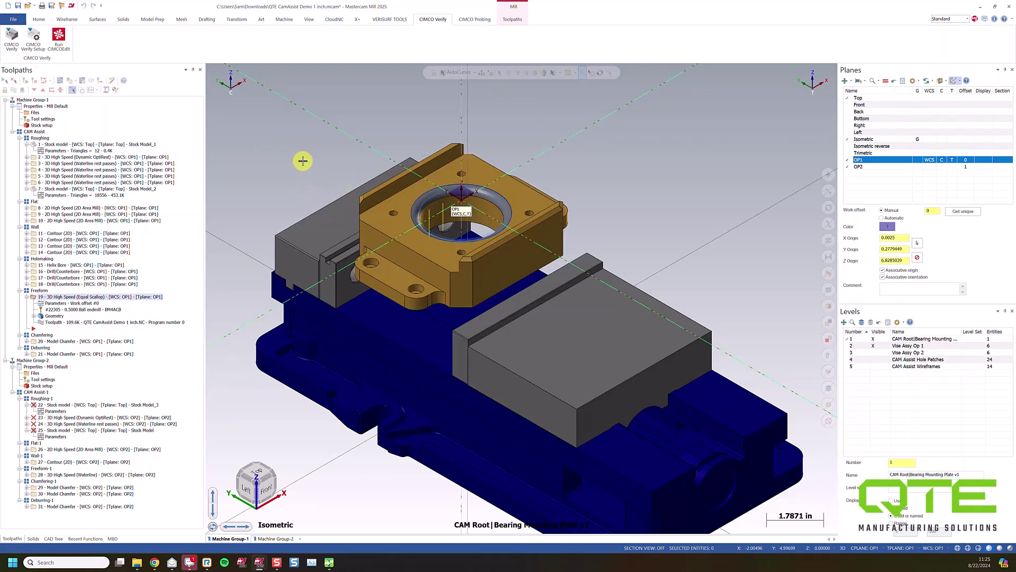
Open the Cutting Parameters Explorer for the first setup's Dynamic OptiRest roughing operation
{"action": "scroll", "coordinate": [447, 207], "scroll_direction": "up", "scroll_amount": 2}
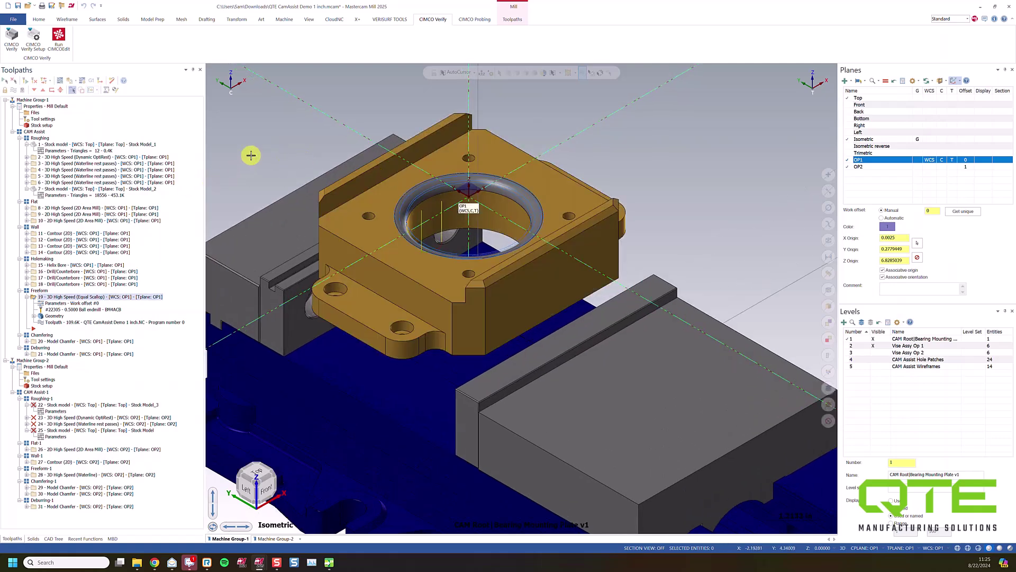
{"action": "left_click", "coordinate": [63, 158]}
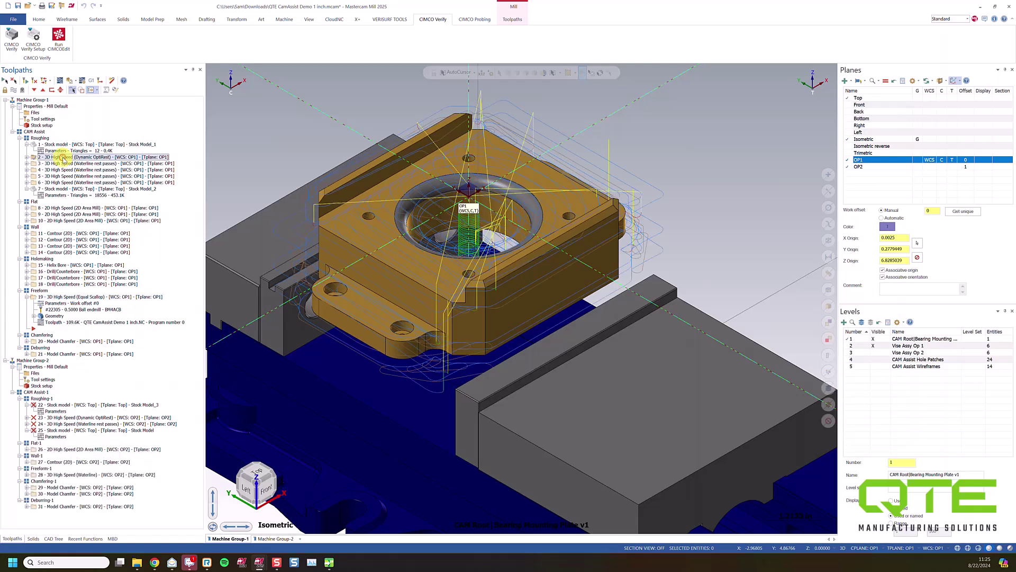
{"action": "scroll", "coordinate": [265, 168], "scroll_direction": "down", "scroll_amount": 3}
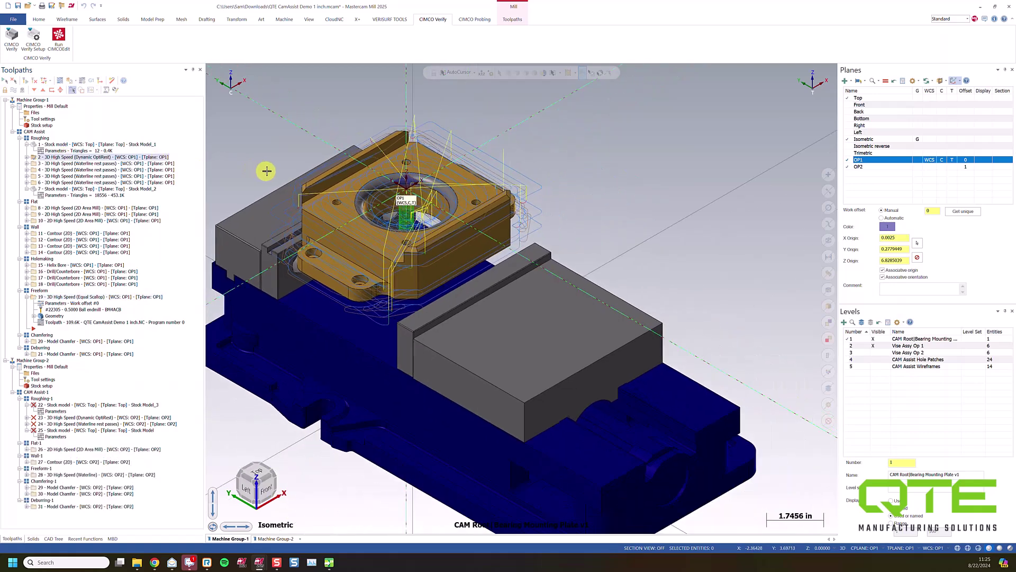
{"action": "middle_click_drag", "start_coordinate": [268, 167], "coordinate": [298, 188]}
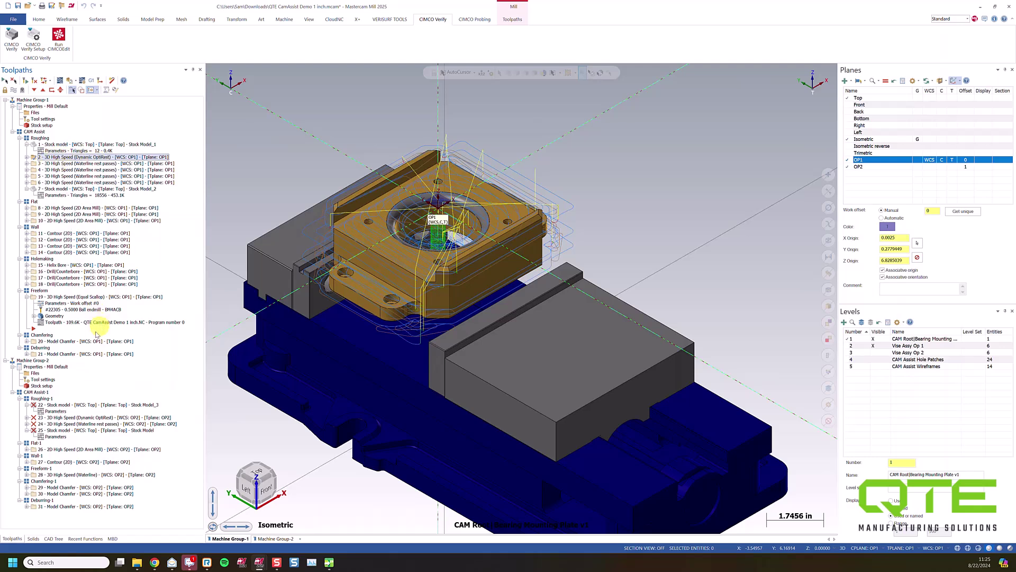
{"action": "right_click", "coordinate": [67, 159]}
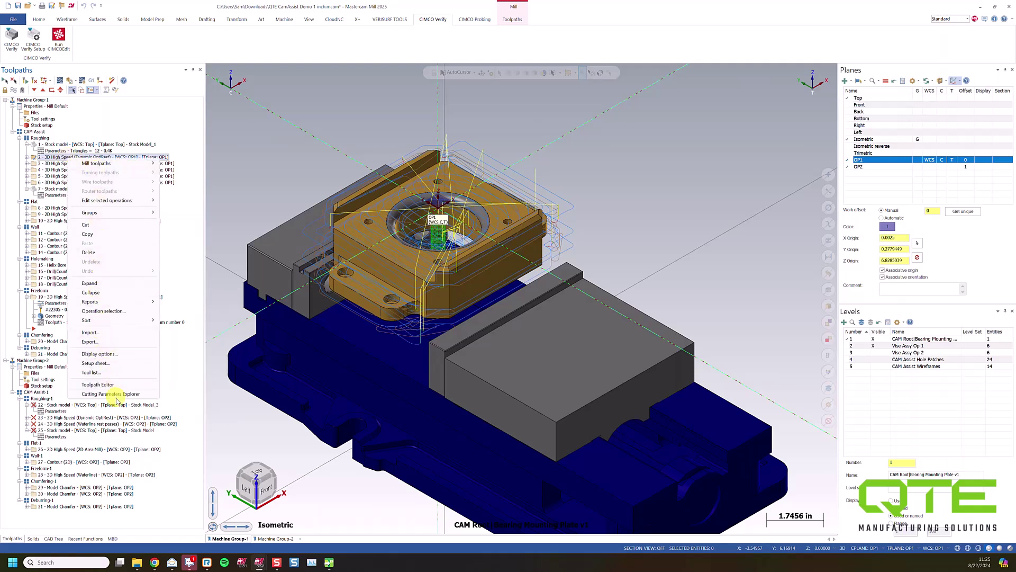
{"action": "left_click", "coordinate": [117, 395]}
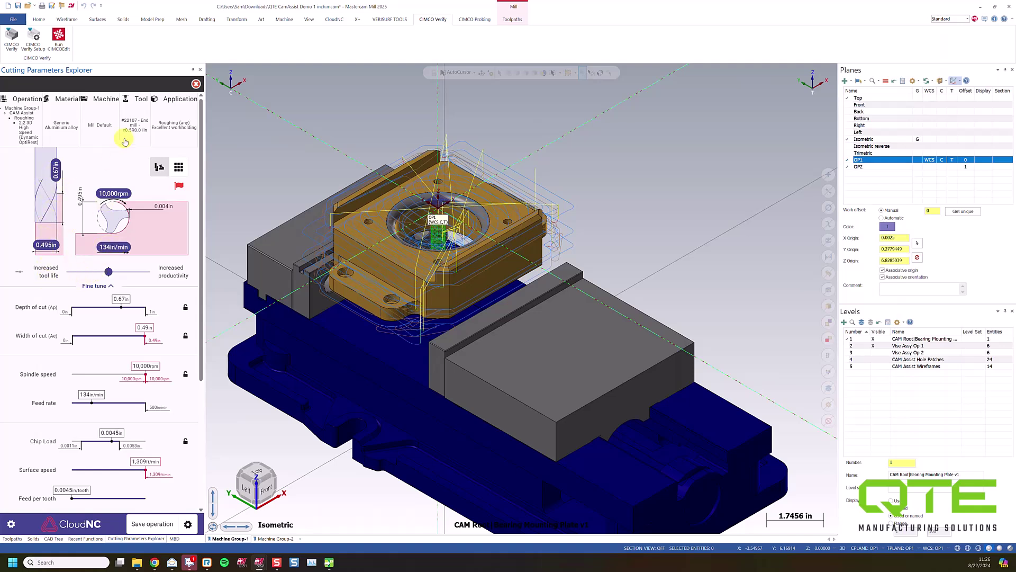
Set the roughing operation's width of cut to 0.175 in and its depth of cut to 0.75 in
{"action": "mouse_move", "coordinate": [129, 133]}
{"action": "mouse_move", "coordinate": [182, 340]}
{"action": "left_click", "coordinate": [150, 326]}
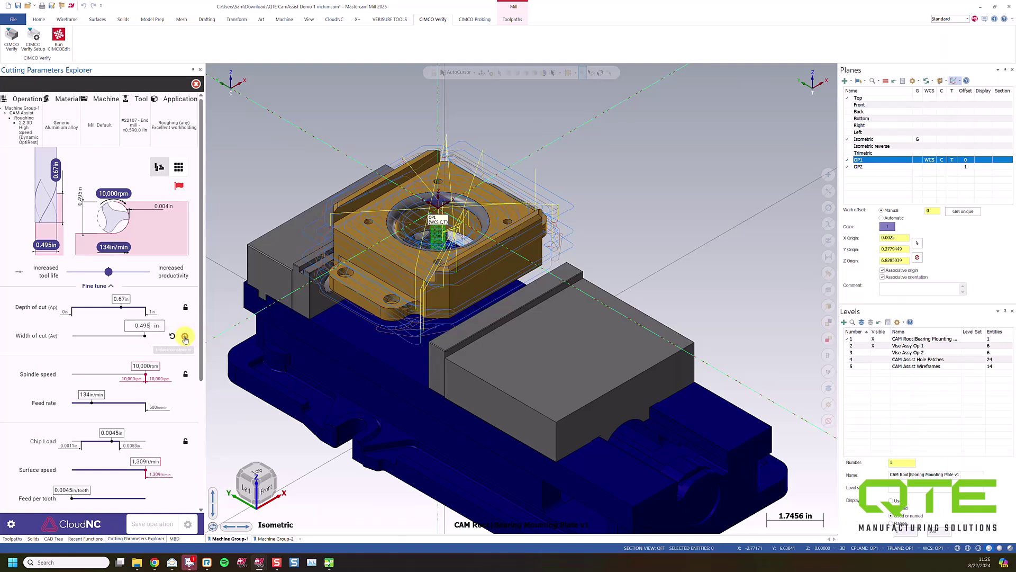
{"action": "left_click_drag", "start_coordinate": [153, 326], "coordinate": [126, 329]}
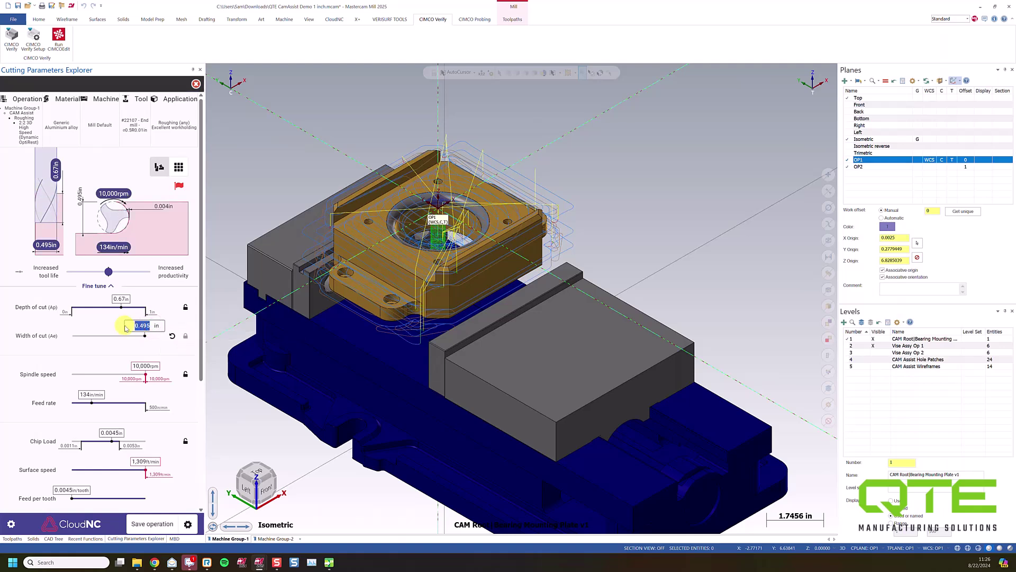
{"action": "type", "text": ".175"}
{"action": "key", "text": "Return"}
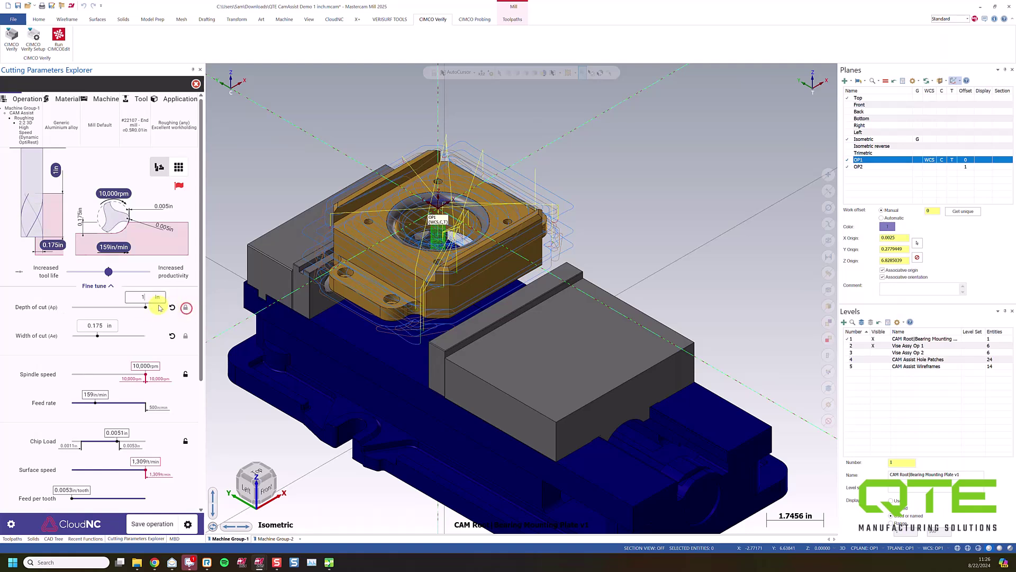
{"action": "left_click", "coordinate": [135, 300]}
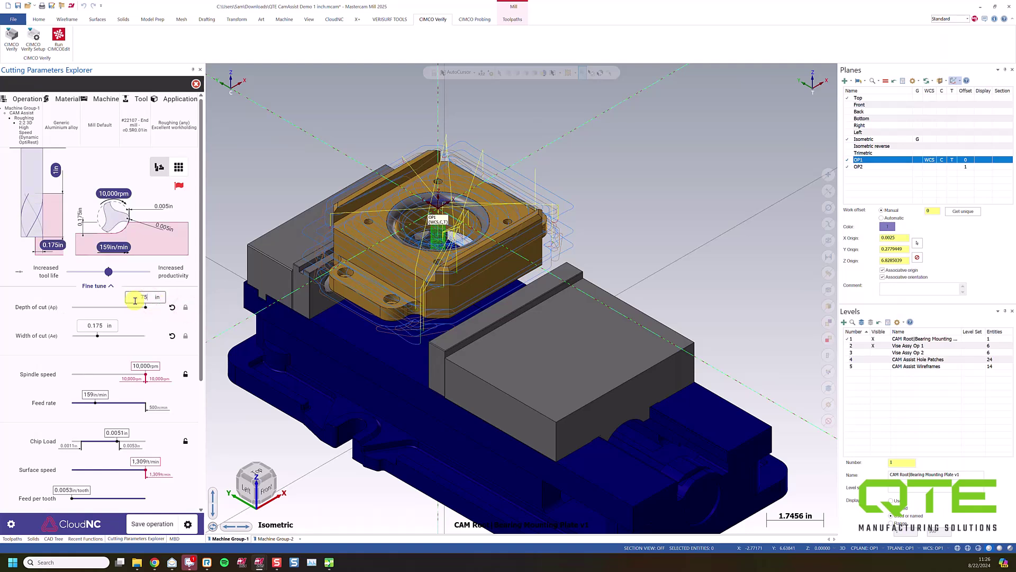
{"action": "key", "text": "Return"}
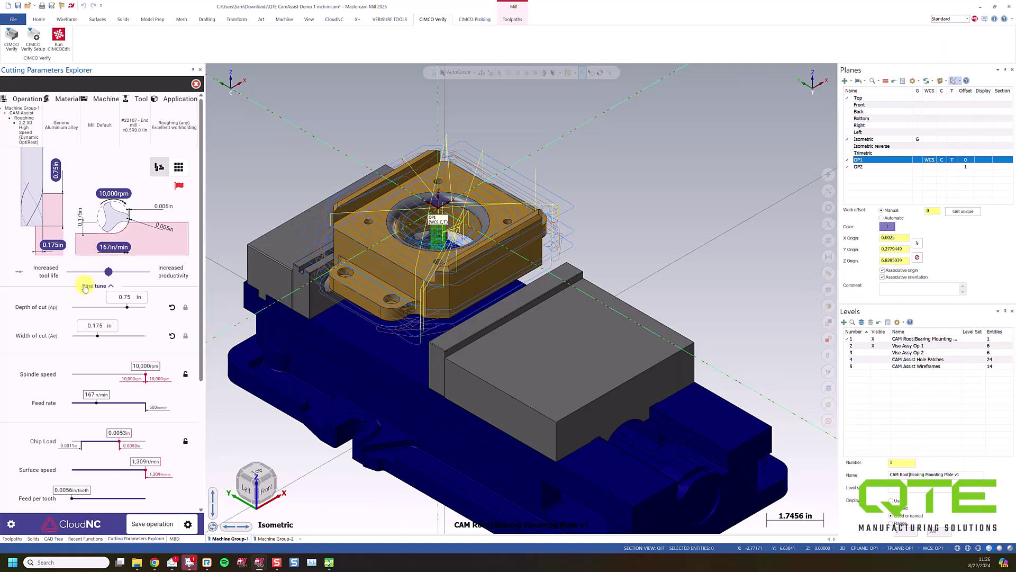
Review the recalculated cutting loads, save the adjusted parameters to the Dynamic OptiRest operation and regenerate its toolpath
{"action": "left_click_drag", "start_coordinate": [200, 295], "coordinate": [197, 371]}
{"action": "scroll", "coordinate": [195, 415], "scroll_direction": "down", "scroll_amount": 1}
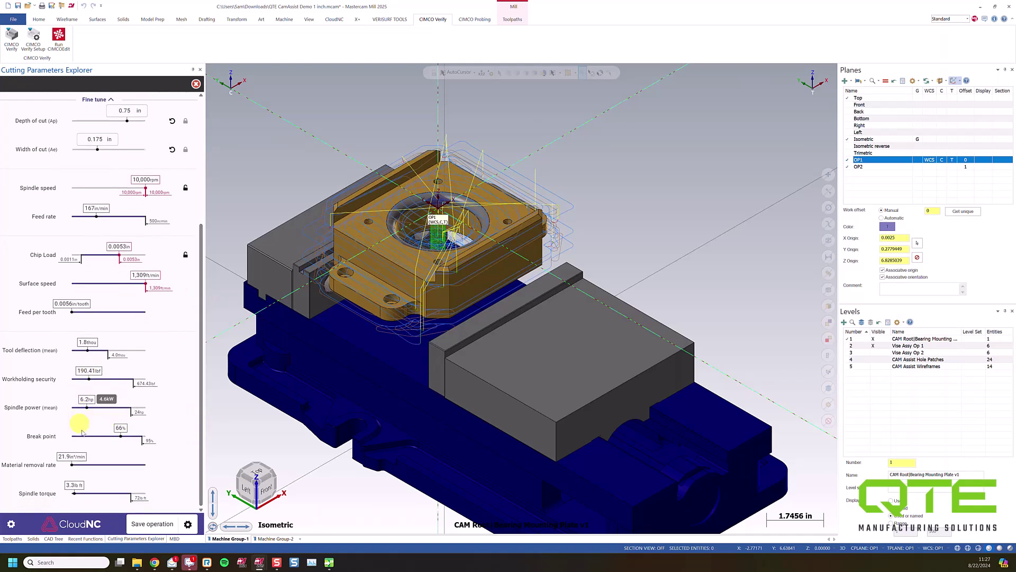
{"action": "mouse_move", "coordinate": [85, 454]}
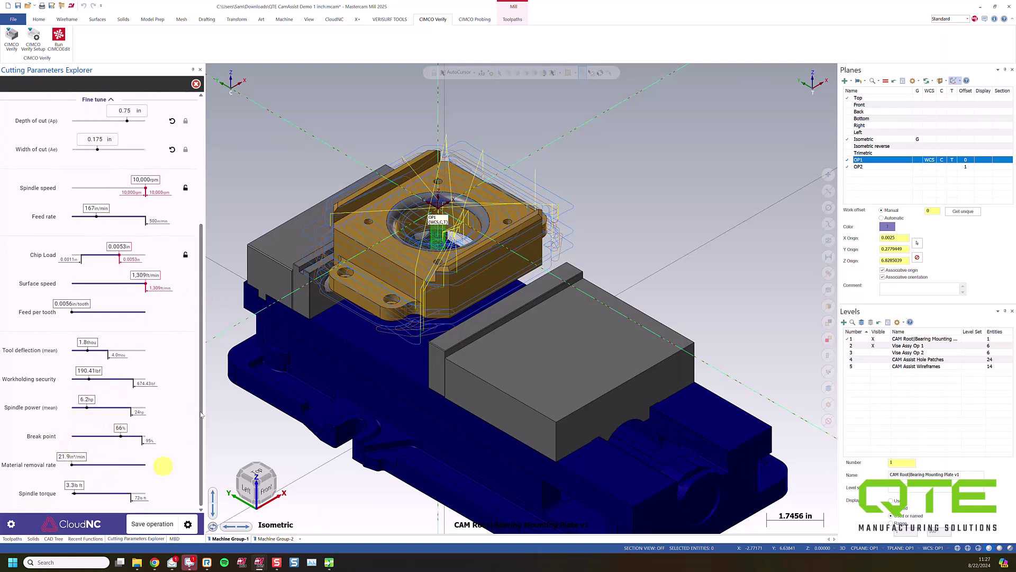
{"action": "left_click_drag", "start_coordinate": [200, 376], "coordinate": [201, 236]}
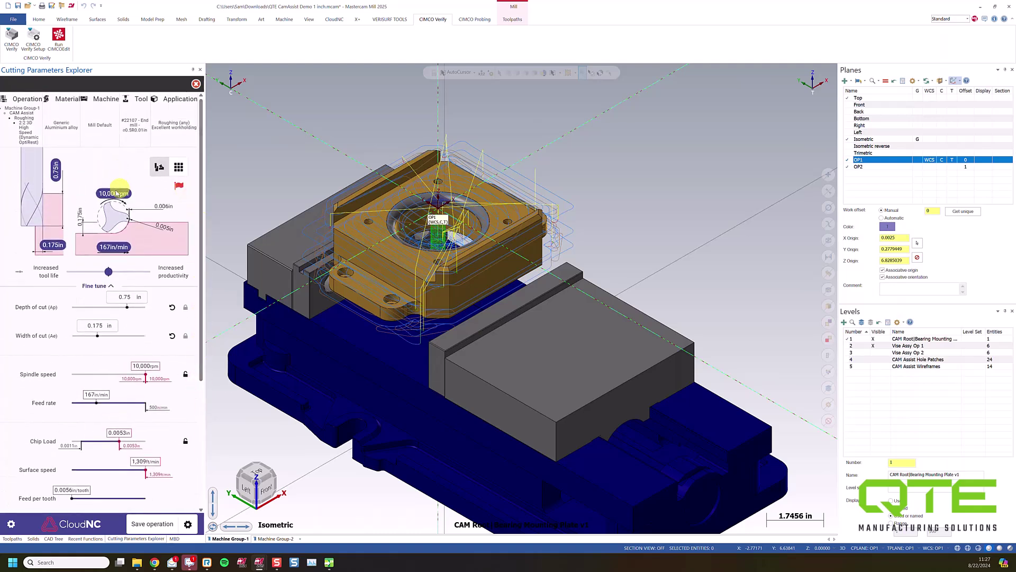
{"action": "left_click", "coordinate": [152, 524]}
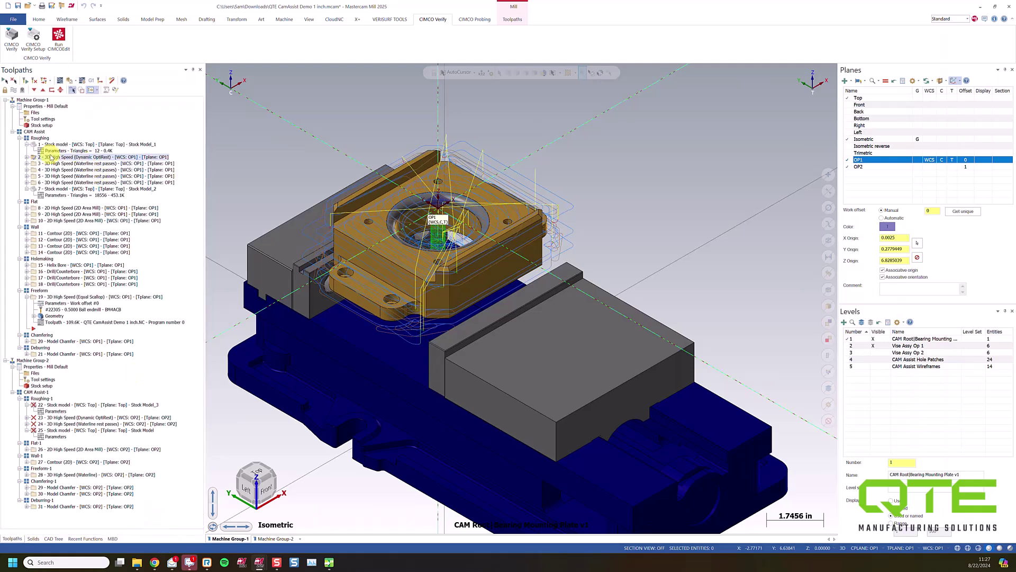
{"action": "left_click", "coordinate": [24, 81]}
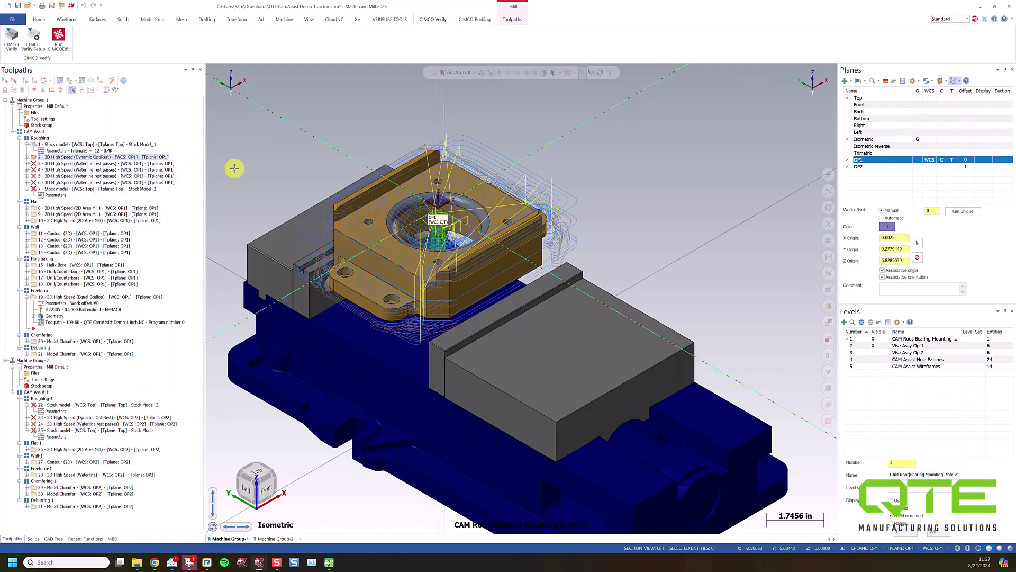
Open the Dynamic OptiRest operation's cut parameters, check the stepover and stepdown values, and accept the dialog
{"action": "left_click", "coordinate": [27, 157]}
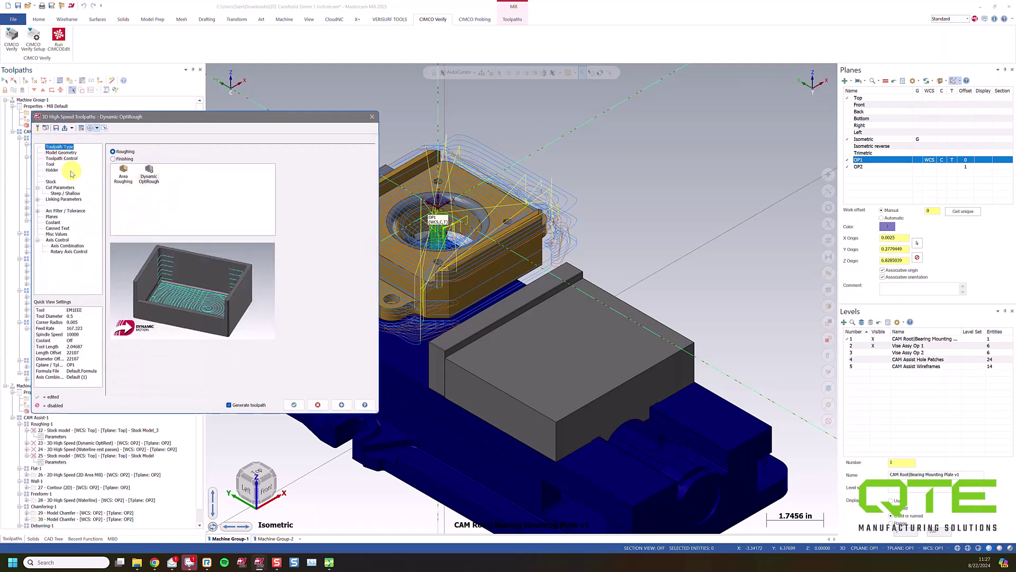
{"action": "left_click", "coordinate": [63, 188]}
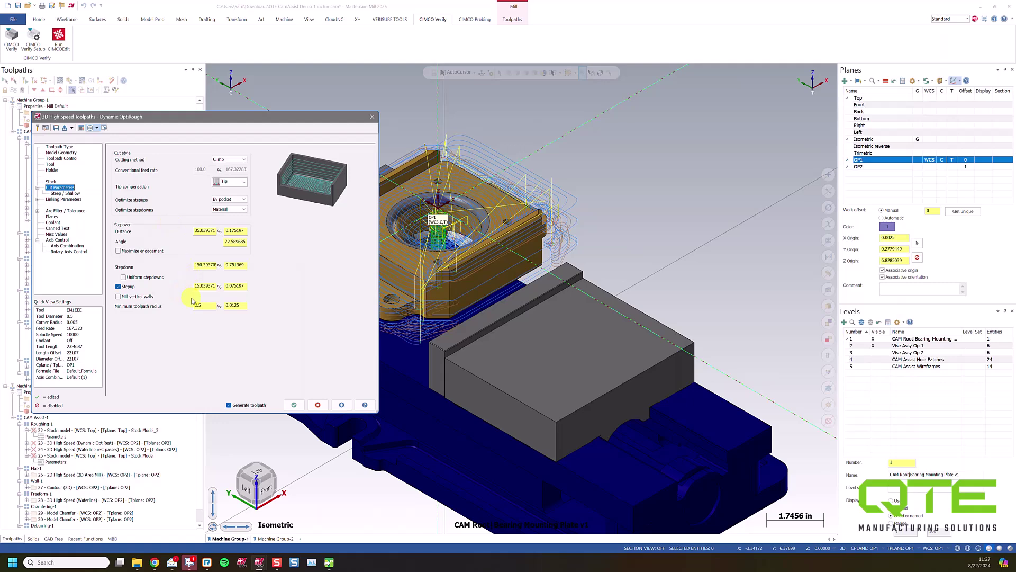
{"action": "left_click", "coordinate": [295, 406]}
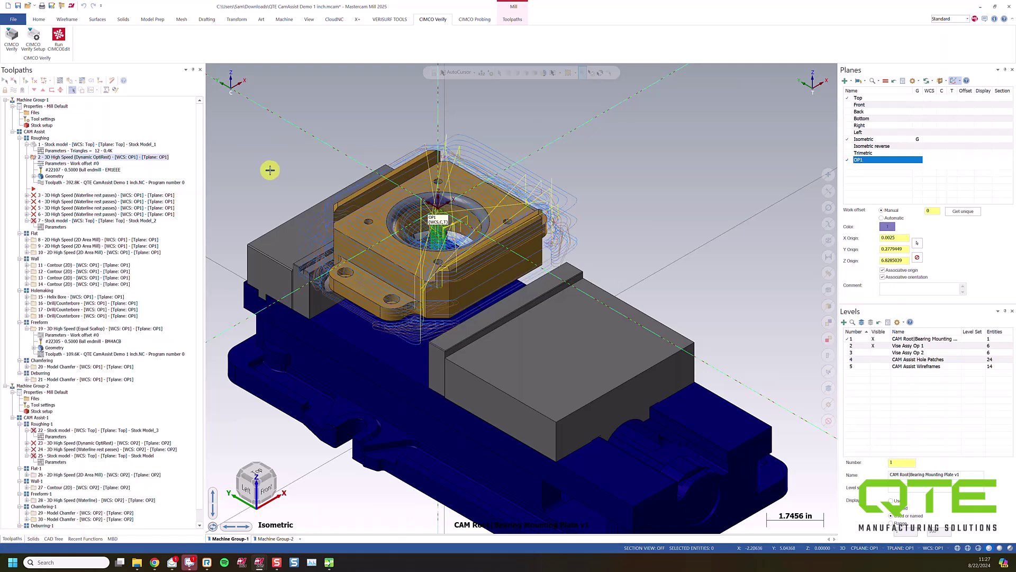
Regenerate all remaining outdated operations and stock models in both machine groups
{"action": "scroll", "coordinate": [269, 170], "scroll_direction": "down", "scroll_amount": 1}
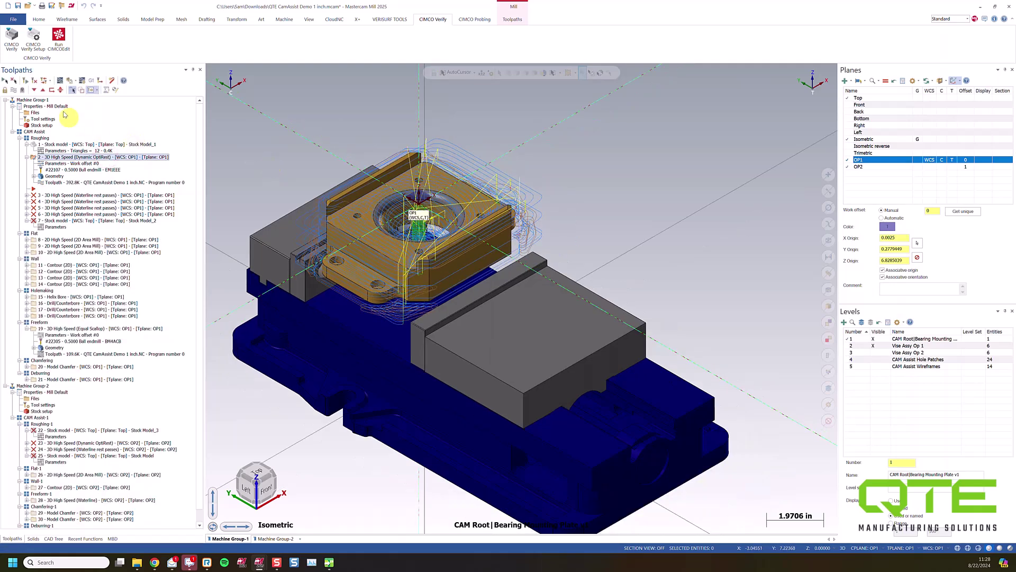
{"action": "left_click", "coordinate": [35, 80]}
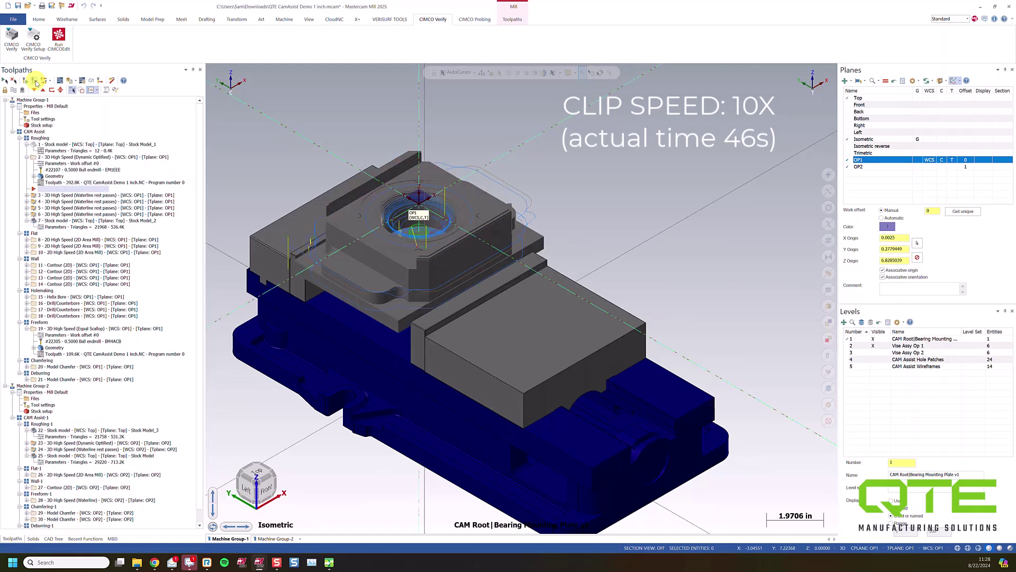
{"action": "left_click", "coordinate": [200, 170]}
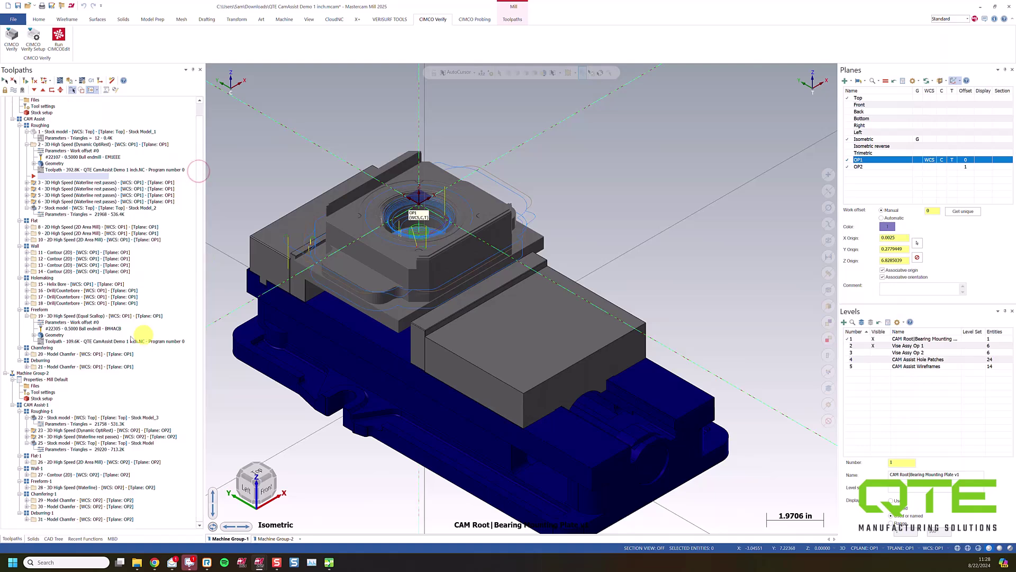
Show the Machine Group-2 setup and select Stock Model_3 to examine the stock carried over onto the flipped part
{"action": "left_click", "coordinate": [274, 538]}
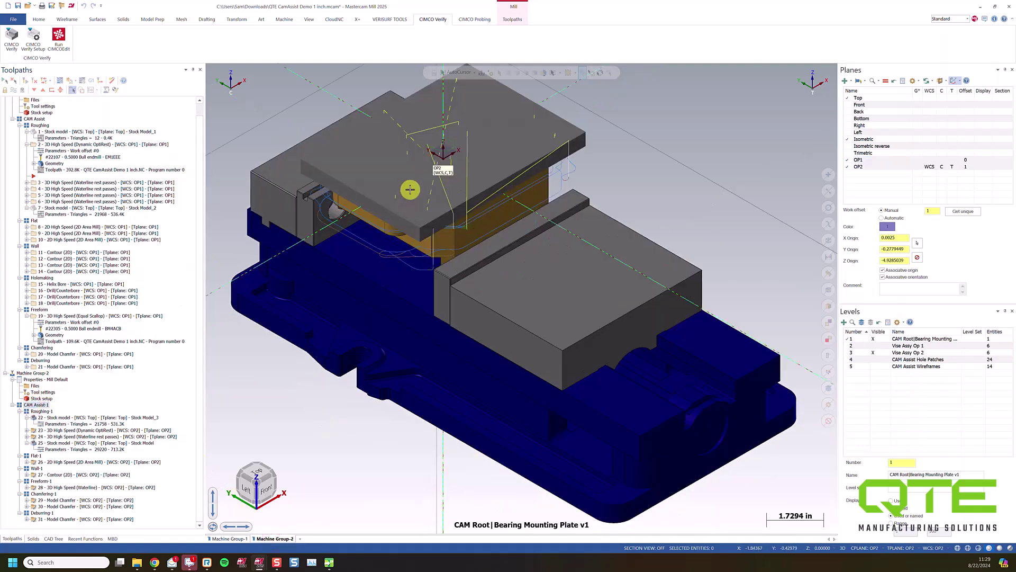
{"action": "middle_click_drag", "start_coordinate": [409, 191], "coordinate": [417, 254]}
{"action": "scroll", "coordinate": [415, 254], "scroll_direction": "up", "scroll_amount": 2}
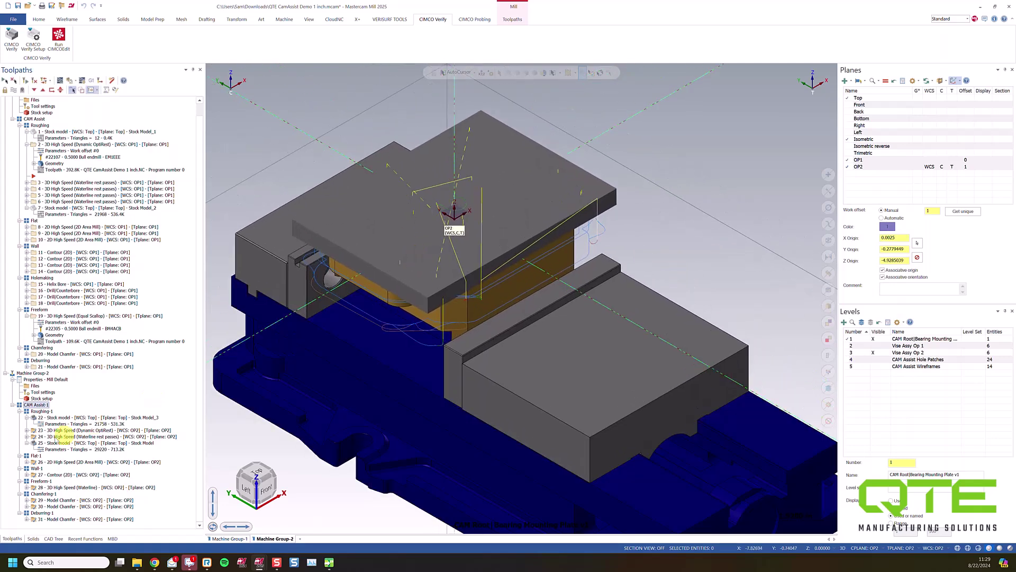
{"action": "left_click", "coordinate": [58, 417]}
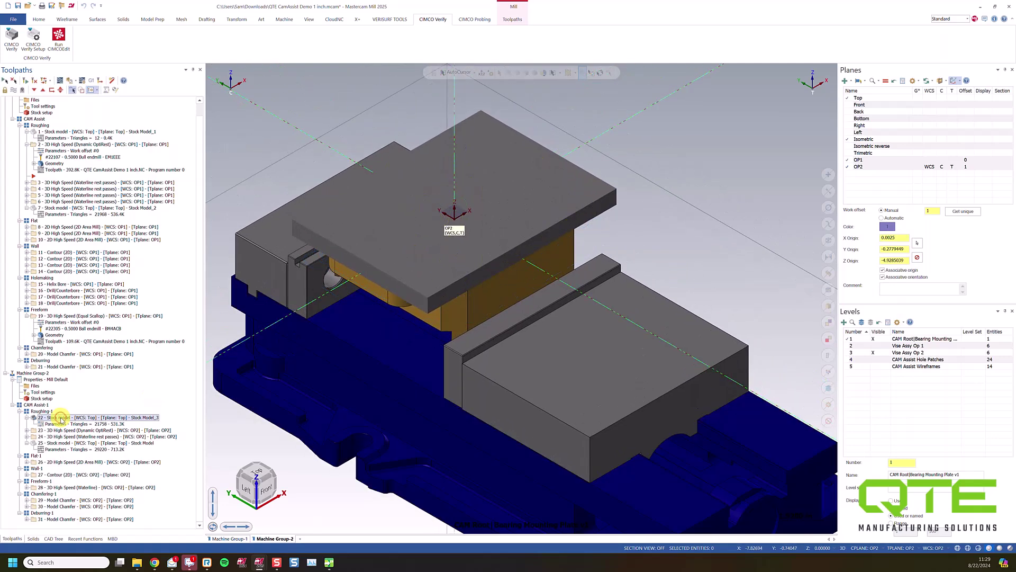
{"action": "mouse_move", "coordinate": [341, 357]}
{"action": "middle_mouse_down"}
{"action": "mouse_move", "coordinate": [358, 302]}
{"action": "mouse_move", "coordinate": [336, 344]}
{"action": "middle_mouse_up"}
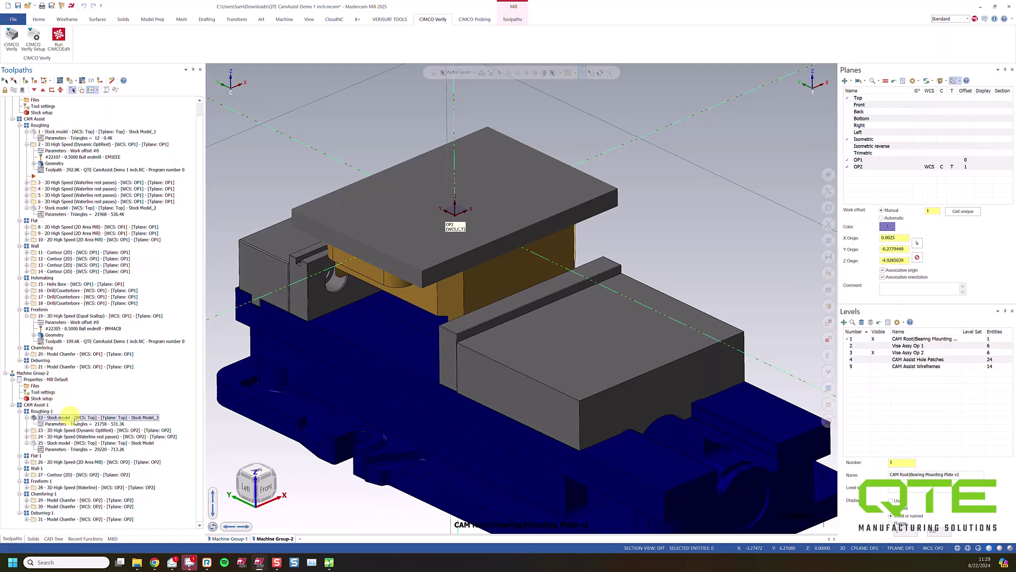
Inspect Stock Model_3's initial stock shape and source operations, and leave its settings as they are
{"action": "left_click", "coordinate": [46, 424]}
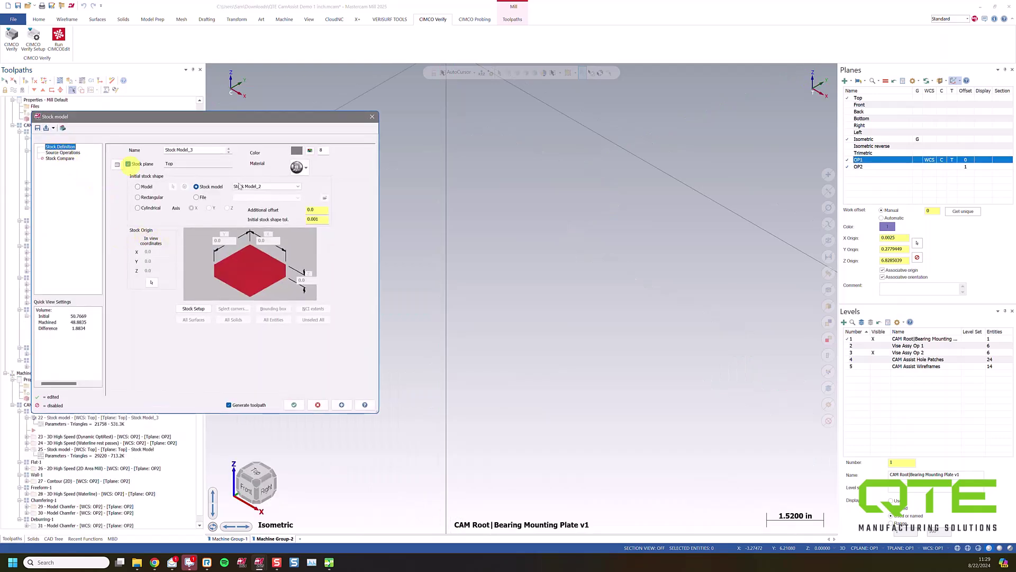
{"action": "left_click", "coordinate": [62, 153]}
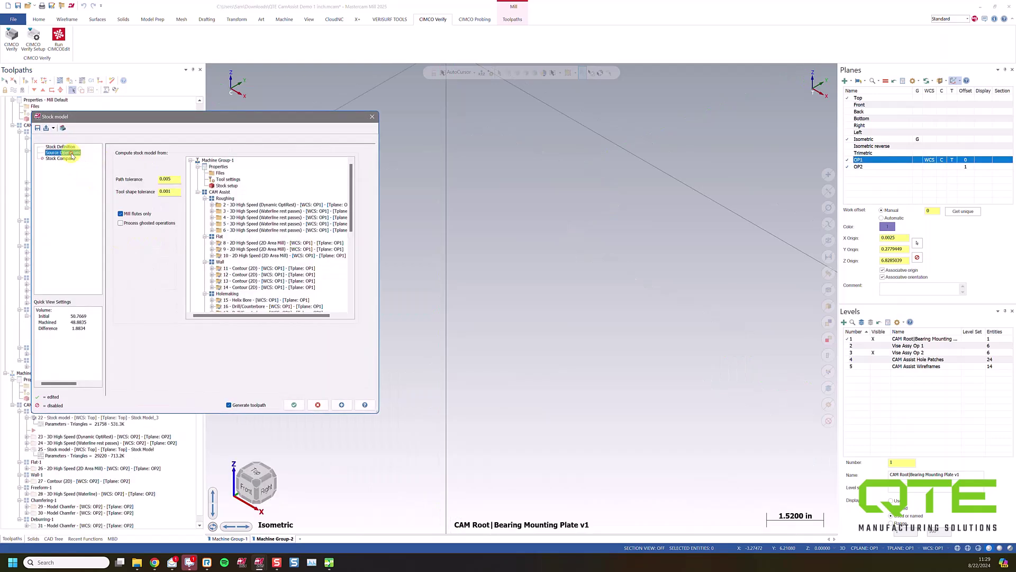
{"action": "left_click", "coordinate": [323, 406]}
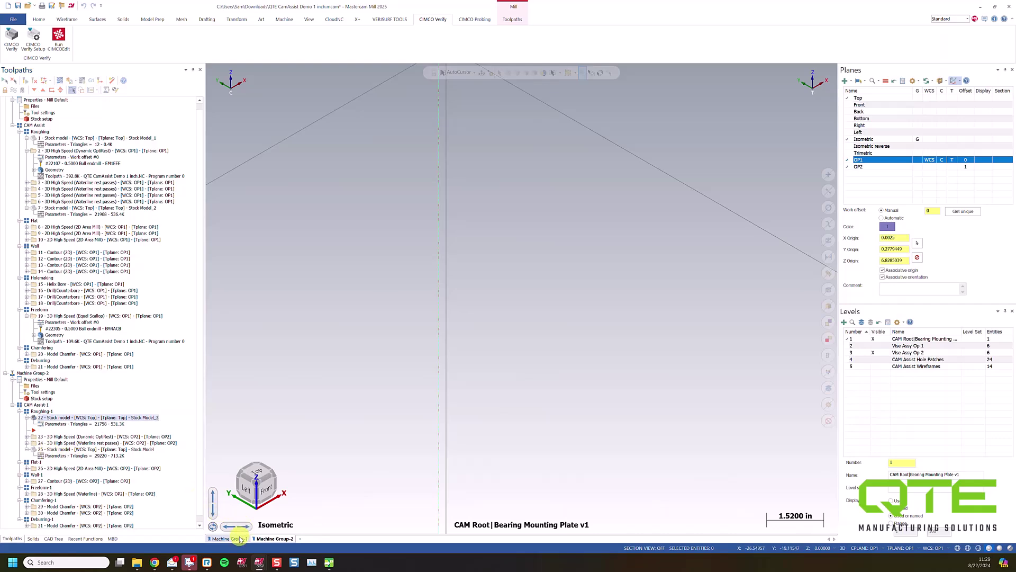
Select all CAM Assist-1 operations of the second setup and launch CIMCO Verify with Stock Model_3 as the stock
{"action": "left_click", "coordinate": [65, 430]}
{"action": "left_click", "coordinate": [65, 437]}
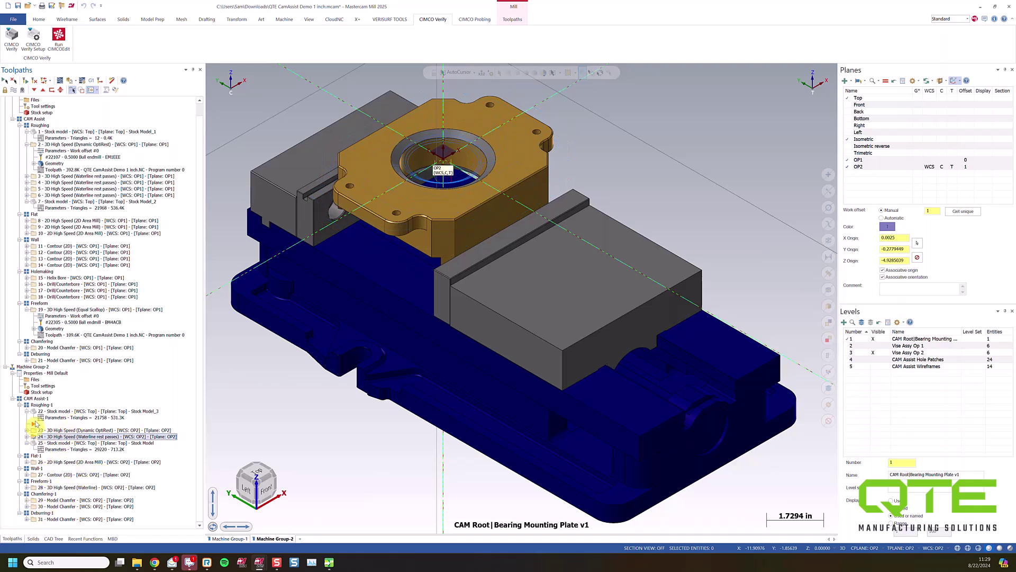
{"action": "left_click", "coordinate": [40, 399]}
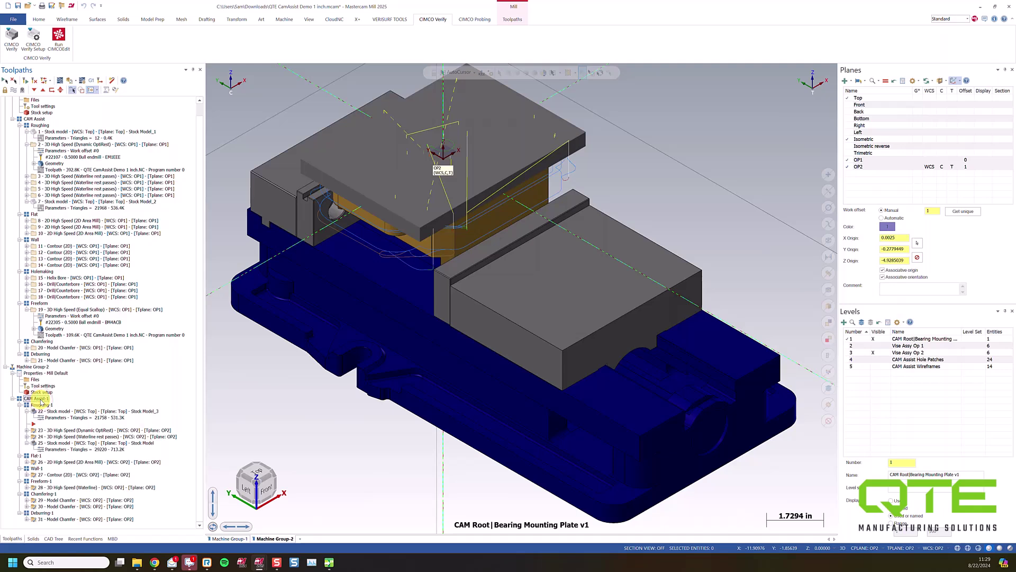
{"action": "left_click", "coordinate": [53, 93]}
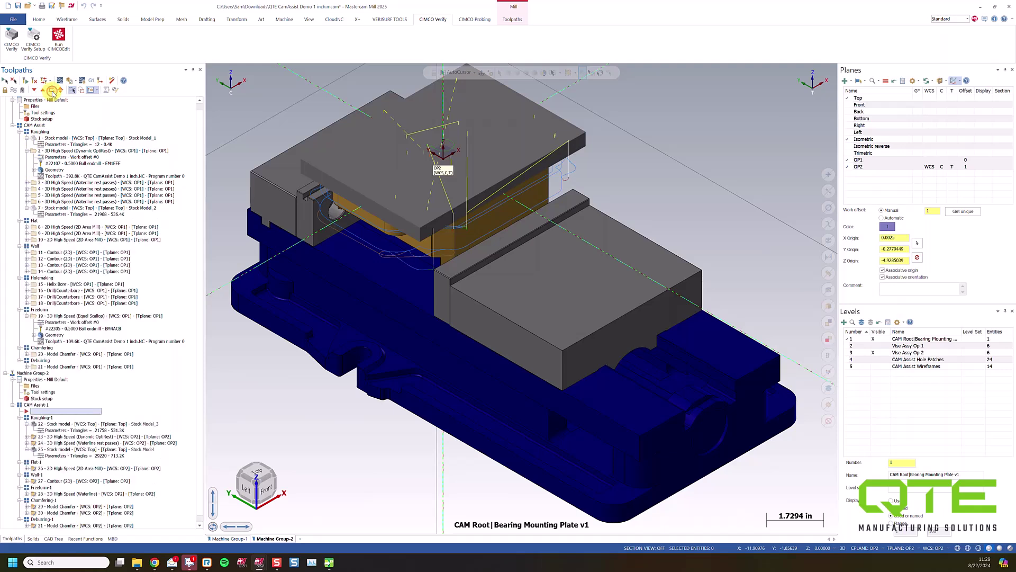
{"action": "left_click", "coordinate": [33, 38]}
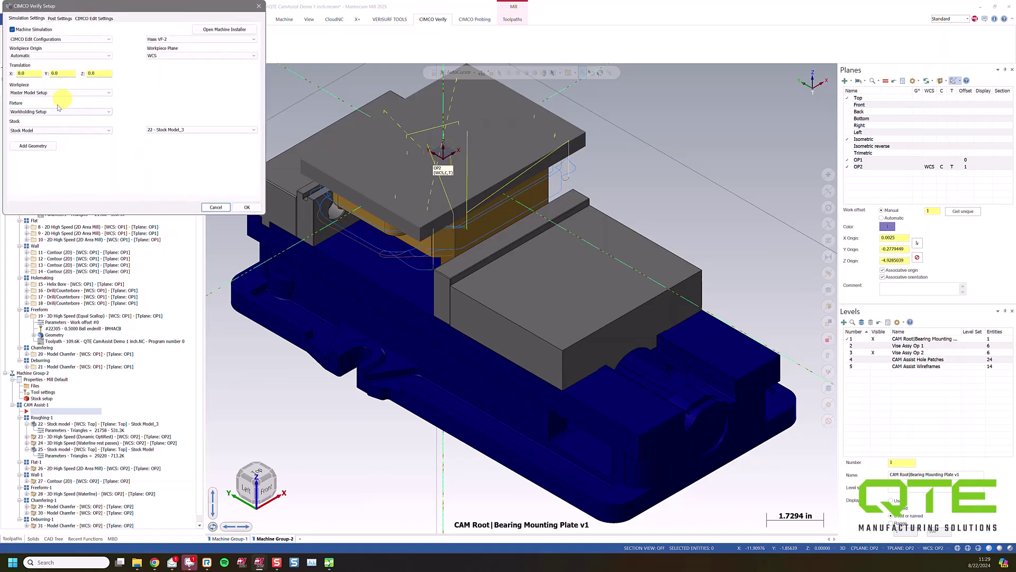
{"action": "left_click", "coordinate": [245, 208]}
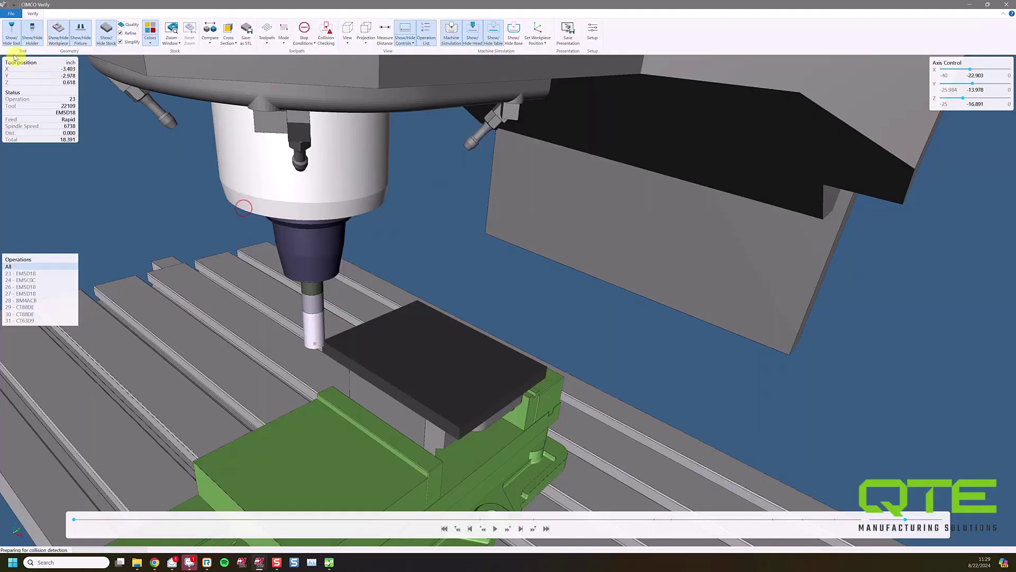
Run the second setup's machine simulation to the end and examine the finished plate in the vise
{"action": "left_click", "coordinate": [547, 529]}
{"action": "scroll", "coordinate": [227, 367], "scroll_direction": "up", "scroll_amount": 5}
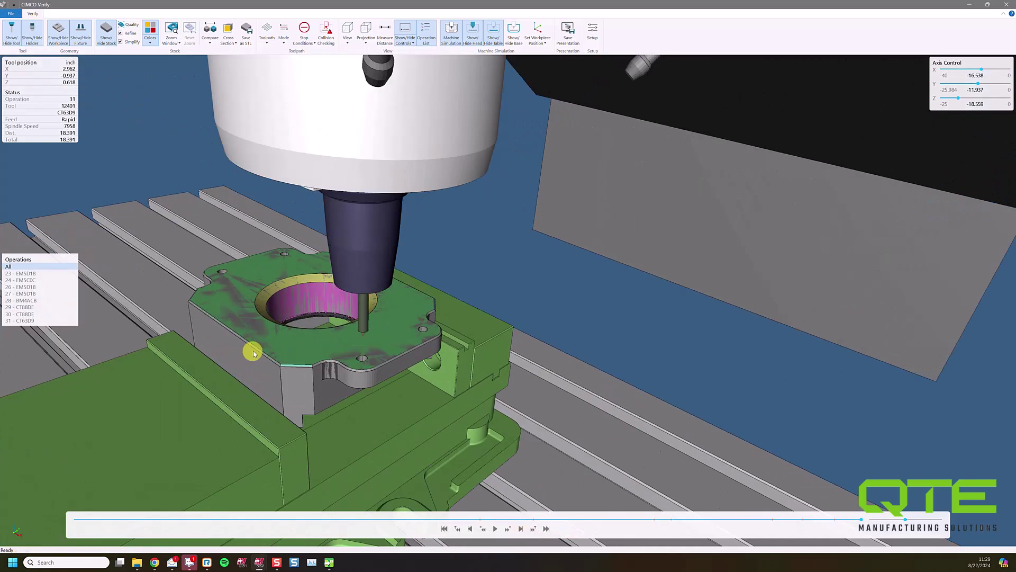
{"action": "left_click_drag", "start_coordinate": [265, 346], "coordinate": [300, 332]}
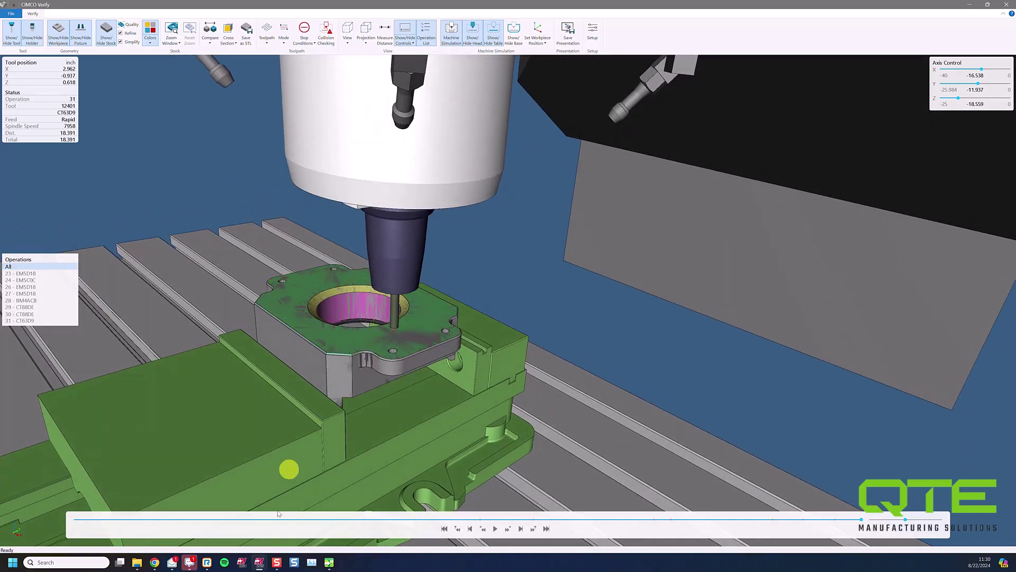
Switch back to Mastercam, select all Machine Group-1 operations and show the first setup's view
{"action": "mouse_move", "coordinate": [259, 560]}
{"action": "left_click", "coordinate": [217, 519]}
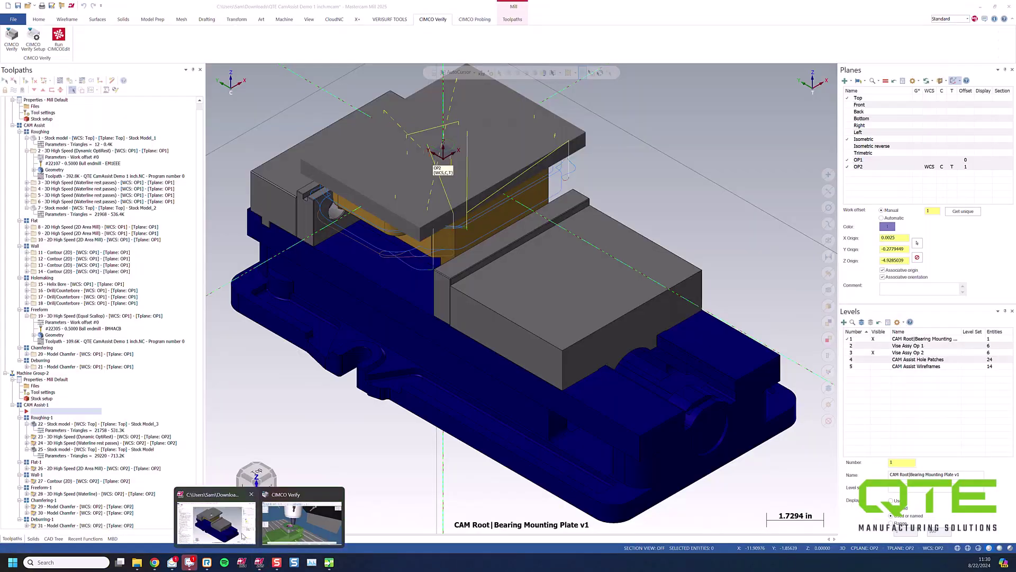
{"action": "left_click_drag", "start_coordinate": [357, 329], "coordinate": [356, 209]}
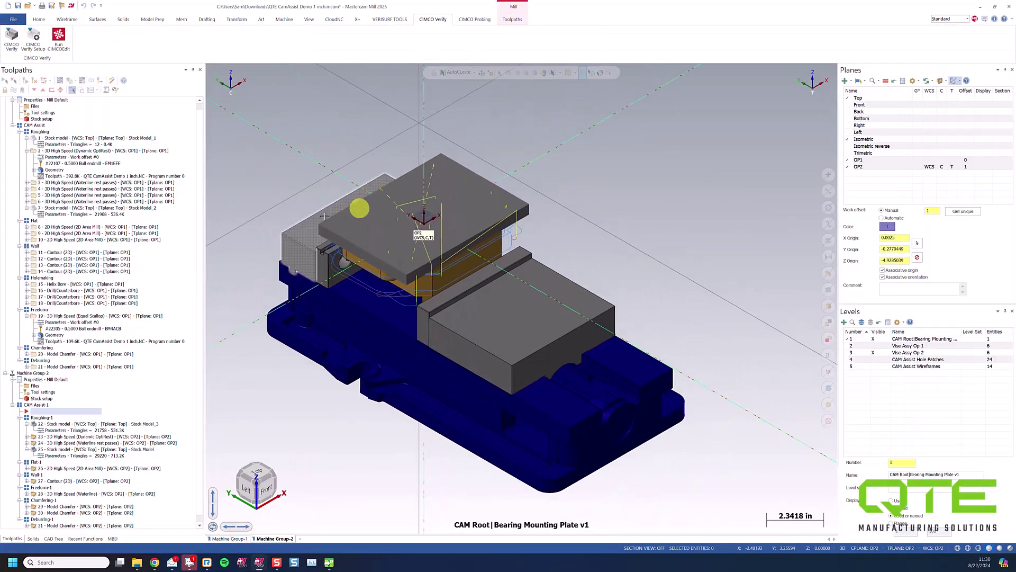
{"action": "left_click", "coordinate": [200, 315]}
{"action": "scroll", "coordinate": [65, 333], "scroll_direction": "up", "scroll_amount": 1}
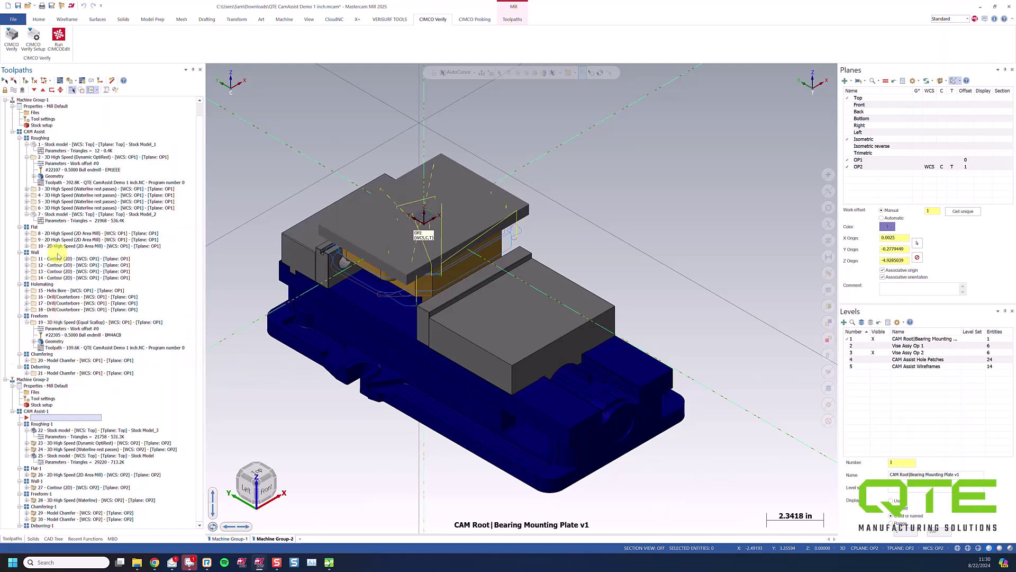
{"action": "left_click", "coordinate": [31, 100]}
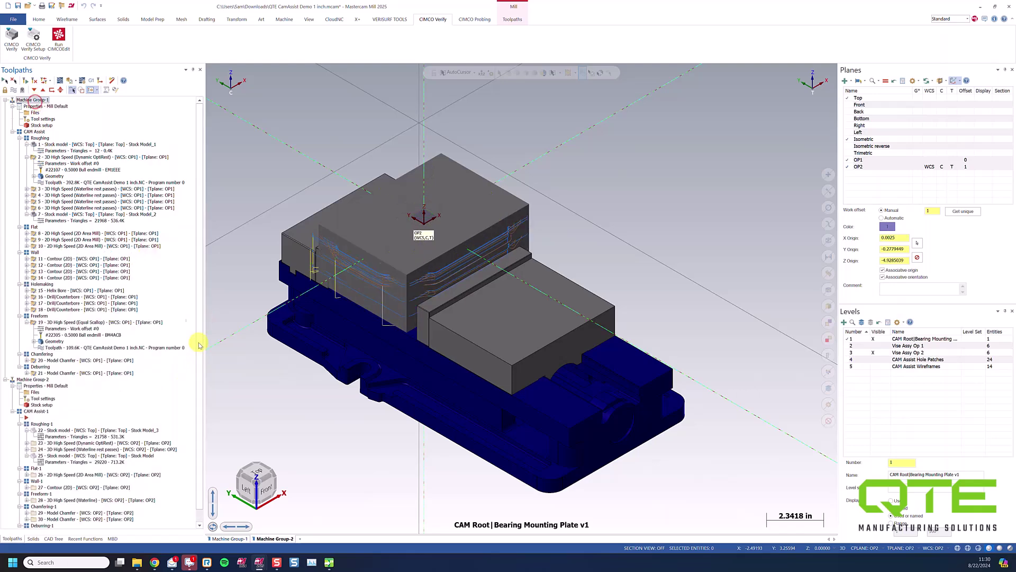
{"action": "left_click", "coordinate": [233, 538]}
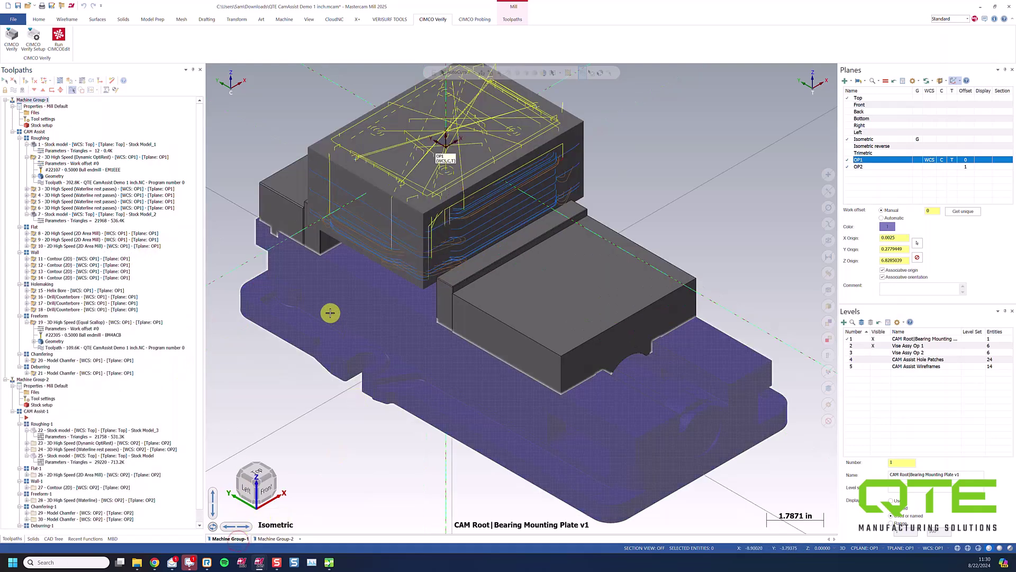
Examine the toolpaths of the first setup's four 2D contour wall operations, 11 to 14, one after another on the part
{"action": "scroll", "coordinate": [329, 329], "scroll_direction": "down", "scroll_amount": 1}
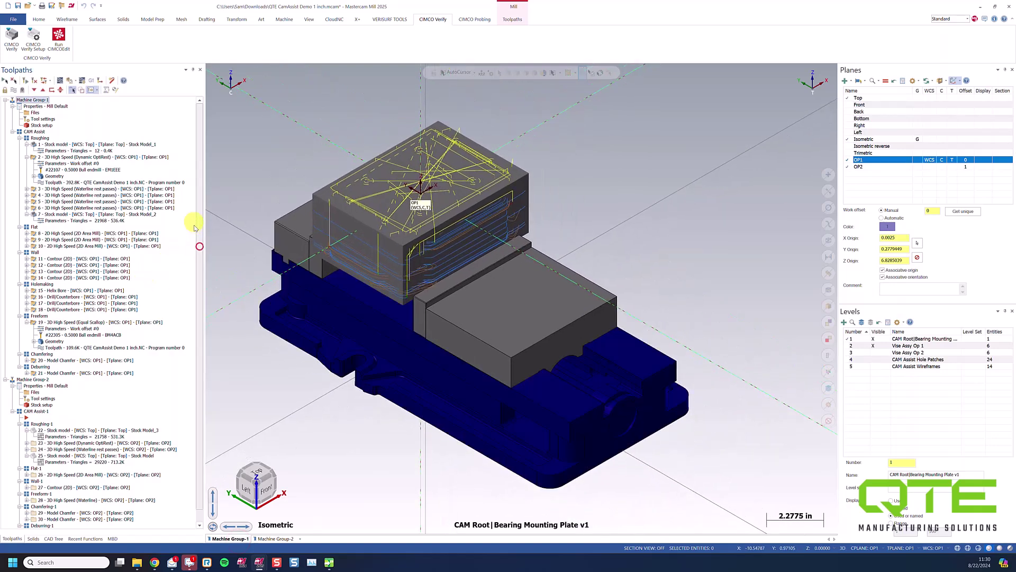
{"action": "scroll", "coordinate": [195, 254], "scroll_direction": "down", "scroll_amount": 1}
{"action": "scroll", "coordinate": [197, 254], "scroll_direction": "up", "scroll_amount": 1}
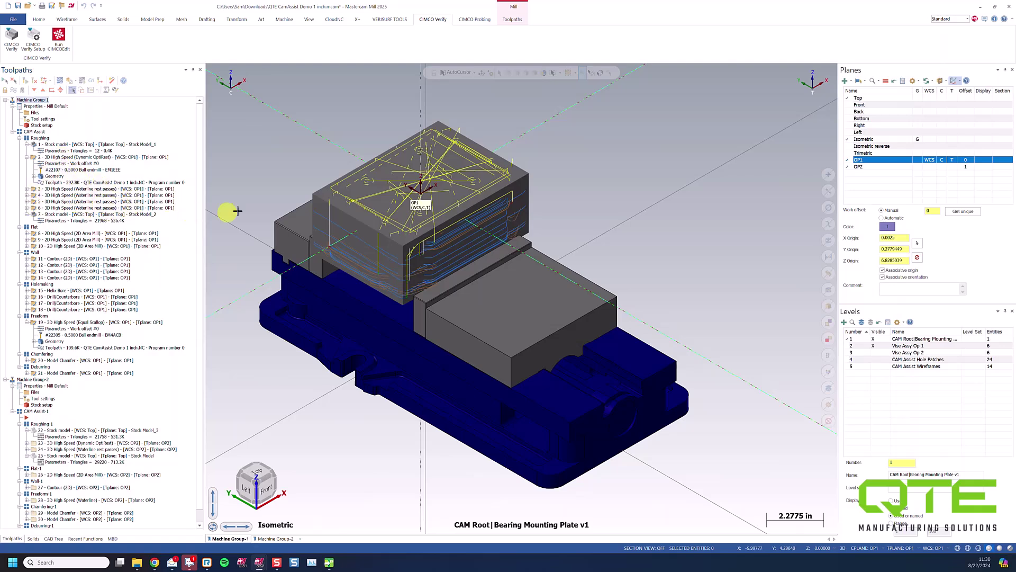
{"action": "left_click", "coordinate": [57, 259]}
{"action": "left_click", "coordinate": [55, 266]}
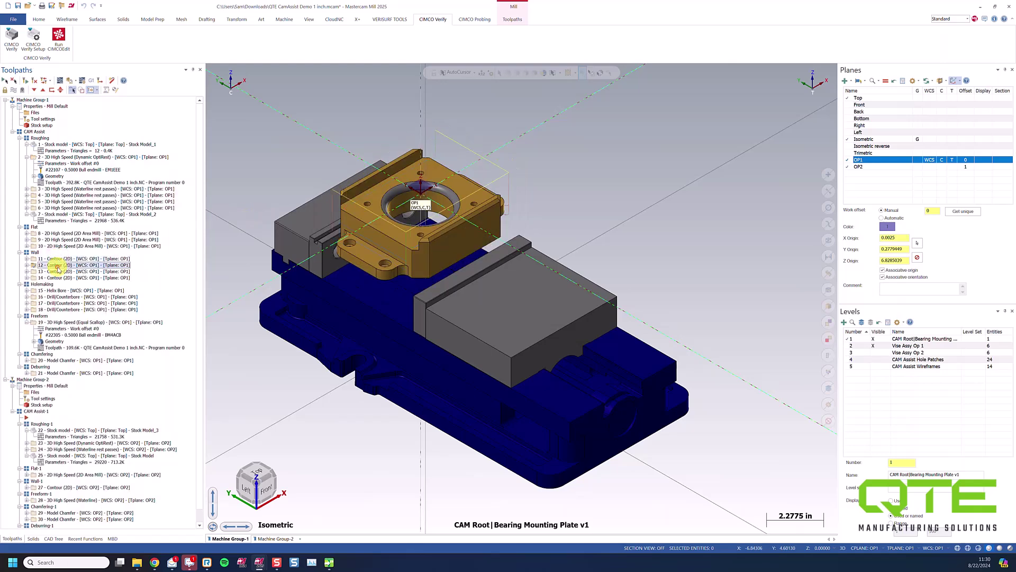
{"action": "left_click", "coordinate": [55, 272]}
{"action": "left_click", "coordinate": [56, 278]}
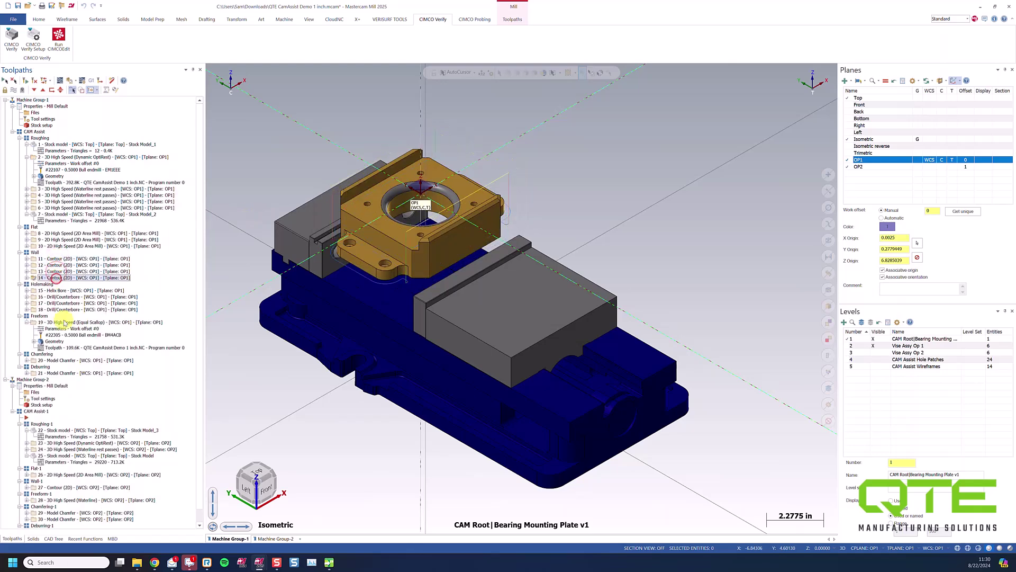
Examine the first setup's holemaking toolpaths one by one, from helix bore operation 15 through drill/counterbore operations 16 to 18
{"action": "left_click", "coordinate": [57, 291]}
{"action": "scroll", "coordinate": [350, 237], "scroll_direction": "up", "scroll_amount": 5}
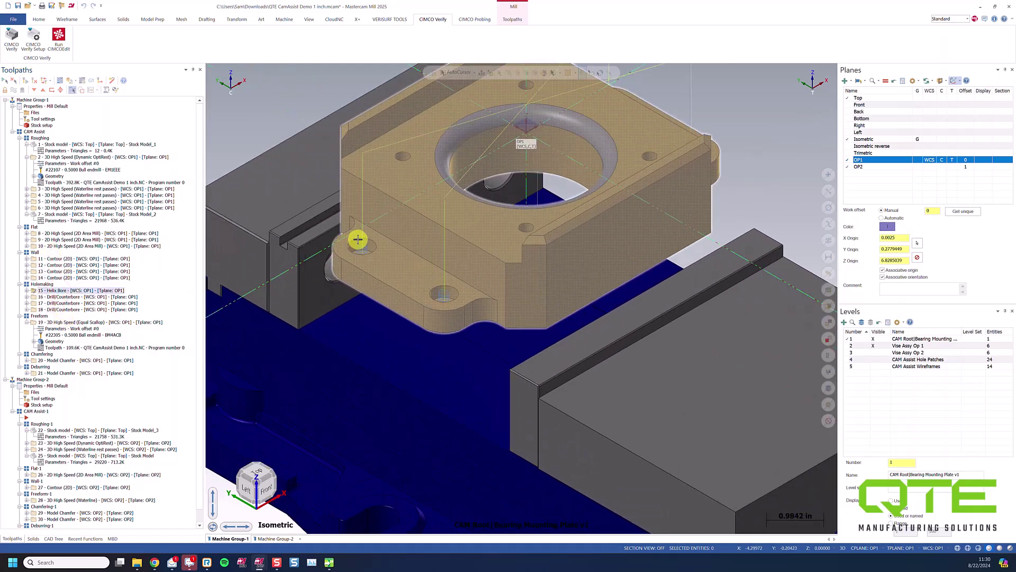
{"action": "scroll", "coordinate": [358, 239], "scroll_direction": "up", "scroll_amount": 2}
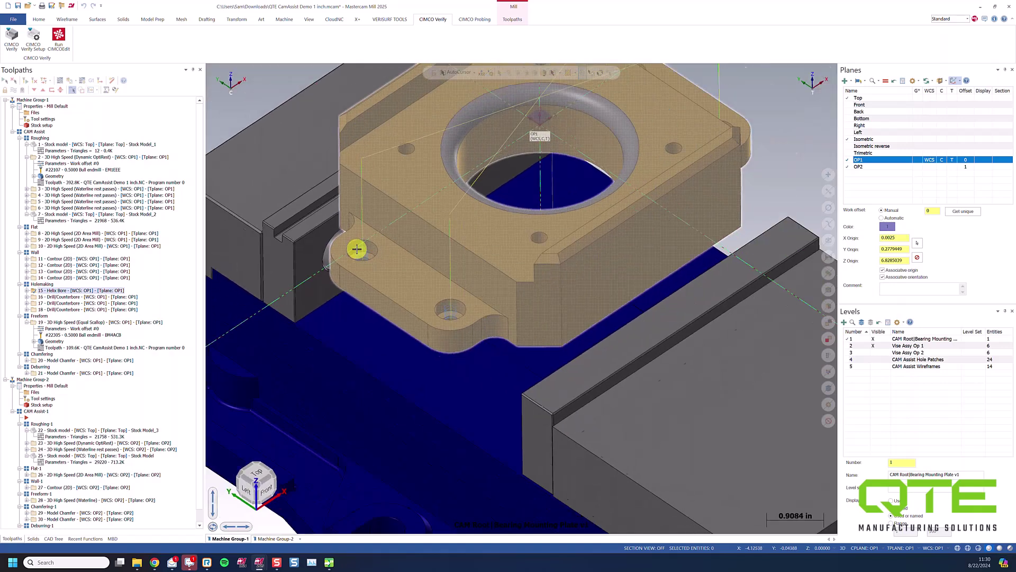
{"action": "scroll", "coordinate": [356, 249], "scroll_direction": "down", "scroll_amount": 6}
{"action": "left_click", "coordinate": [57, 297]}
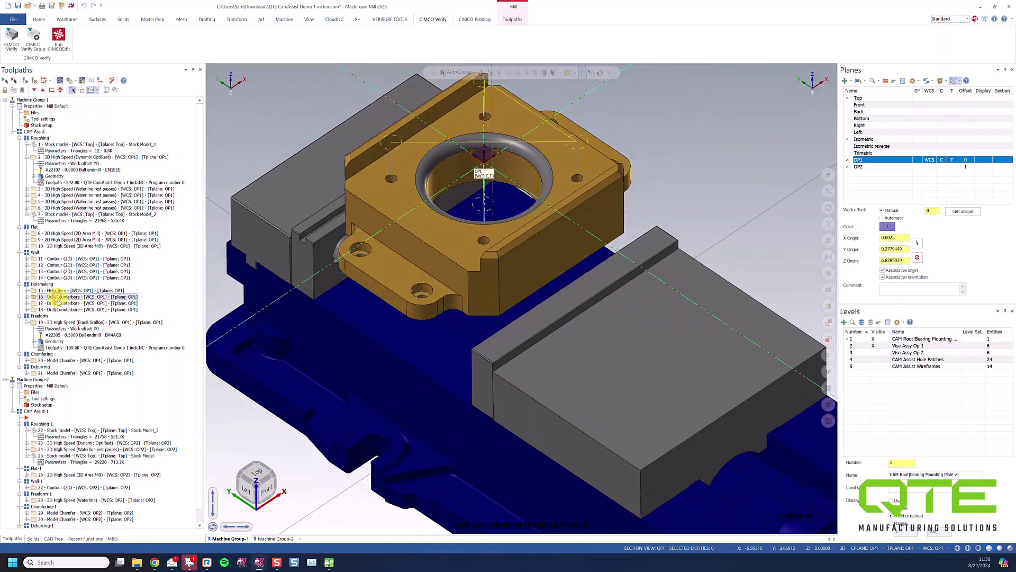
{"action": "left_click", "coordinate": [60, 303]}
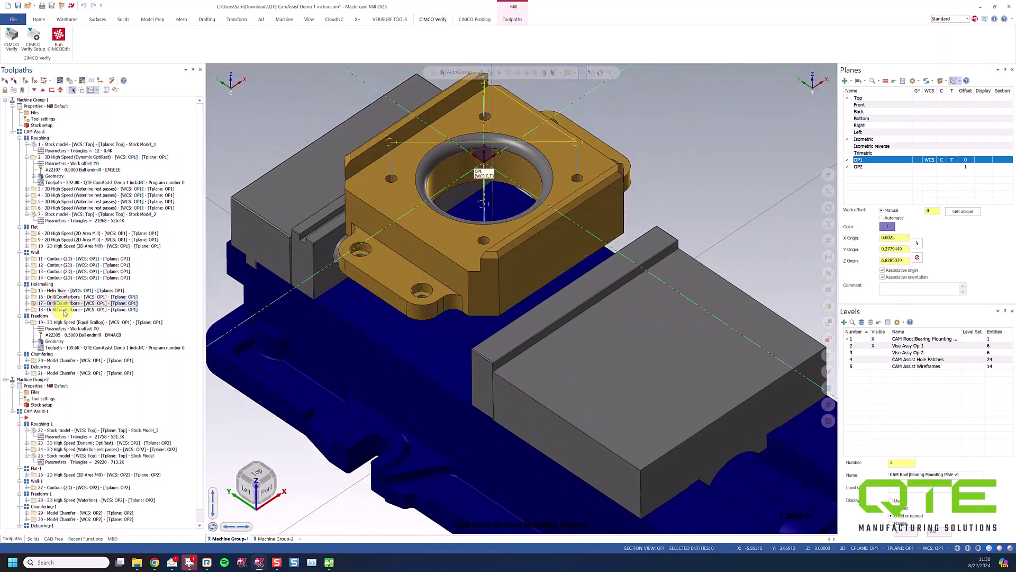
{"action": "left_click", "coordinate": [58, 310]}
{"action": "middle_click_drag", "start_coordinate": [279, 248], "coordinate": [314, 237]}
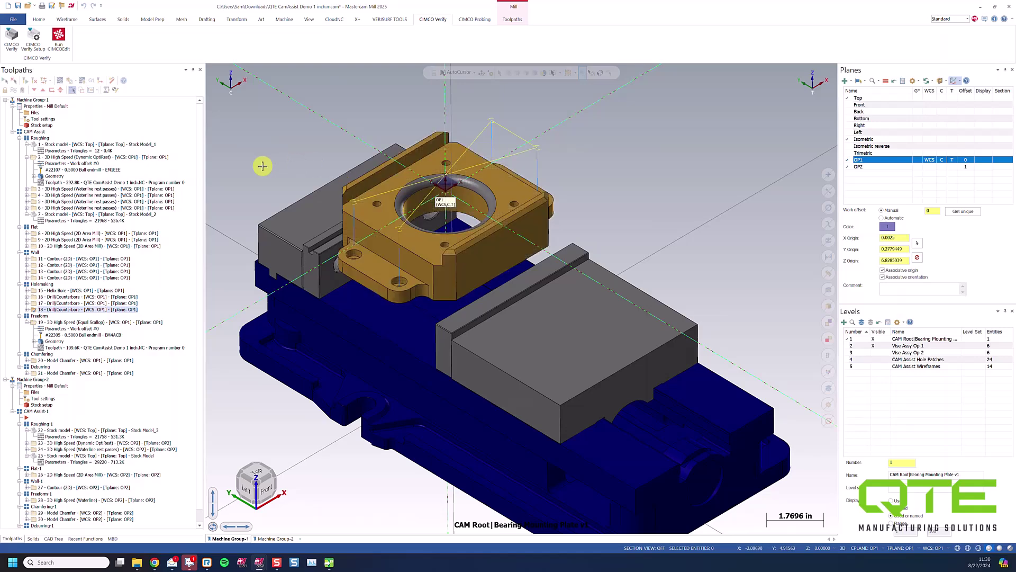
Select all operations of the first setup's CAM Assist group to show their toolpaths together on the stock
{"action": "scroll", "coordinate": [265, 168], "scroll_direction": "down", "scroll_amount": 2}
{"action": "middle_click_drag", "start_coordinate": [265, 166], "coordinate": [283, 171]}
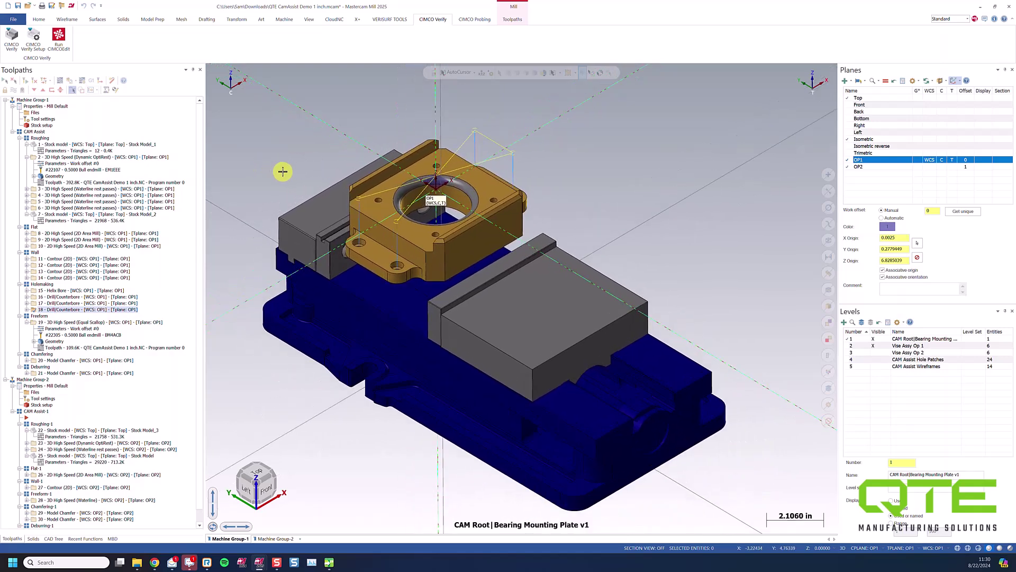
{"action": "left_click", "coordinate": [35, 131]}
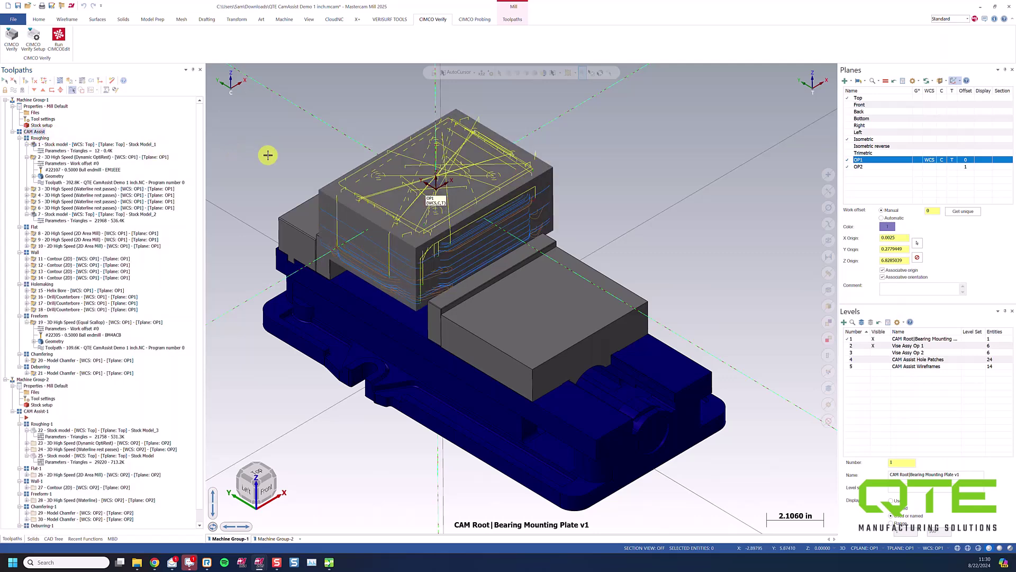